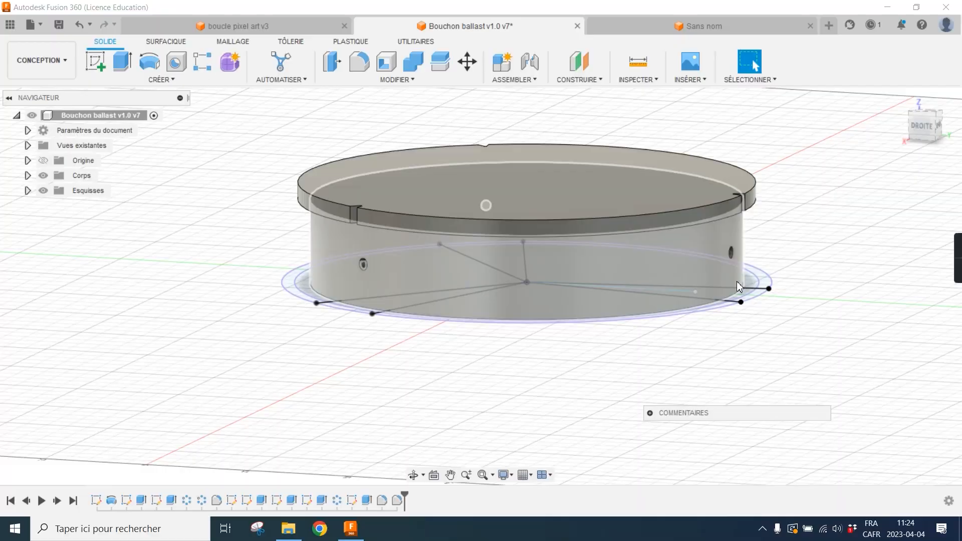
pyautogui.keyDown('shift'); pyautogui.moveTo(807, 206); pyautogui.dragTo(895, 212, button='middle'); pyautogui.keyUp('shift')
pyautogui.scroll(-3, 736, 215)
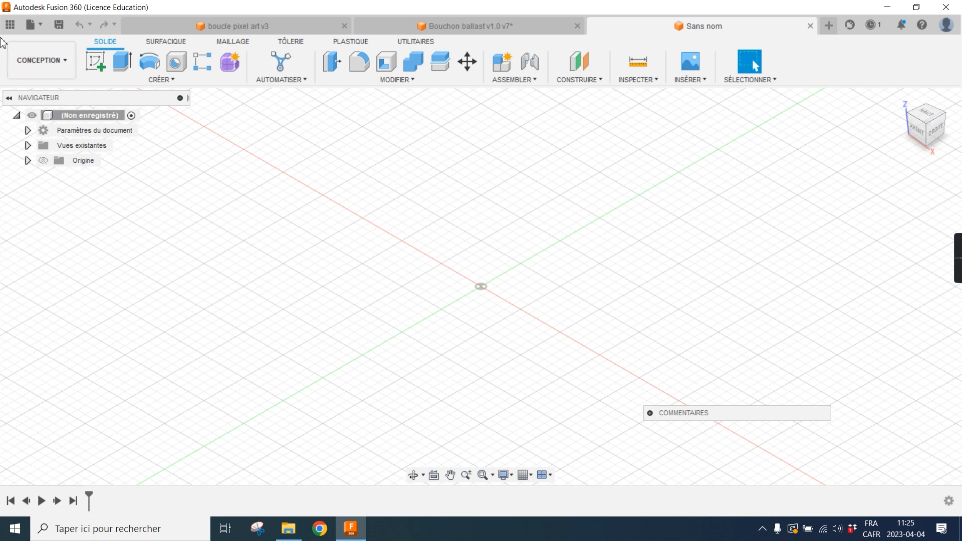
# Start a sketch on the horizontal origin plane and draw a circle about 131 mm in diameter centred on the origin
pyautogui.click(95, 61)
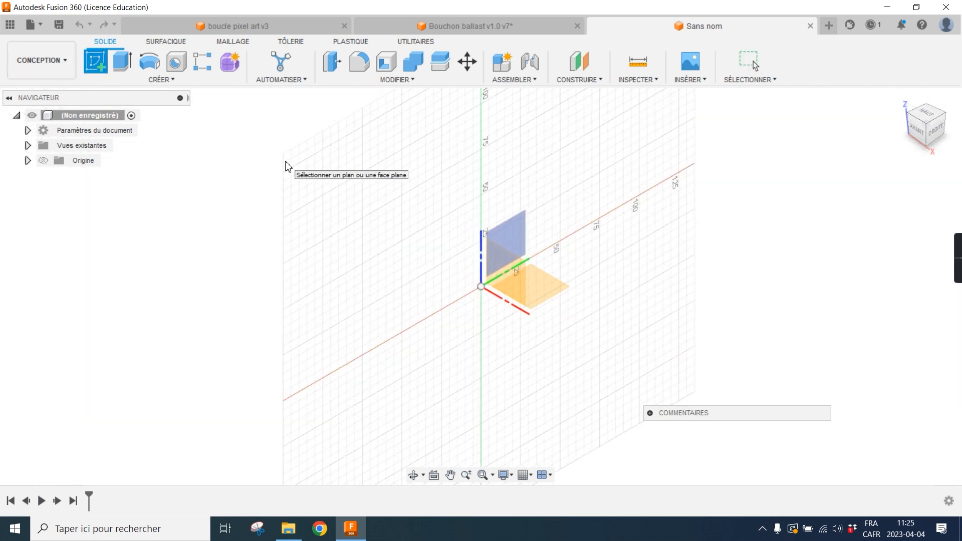
pyautogui.click(549, 291)
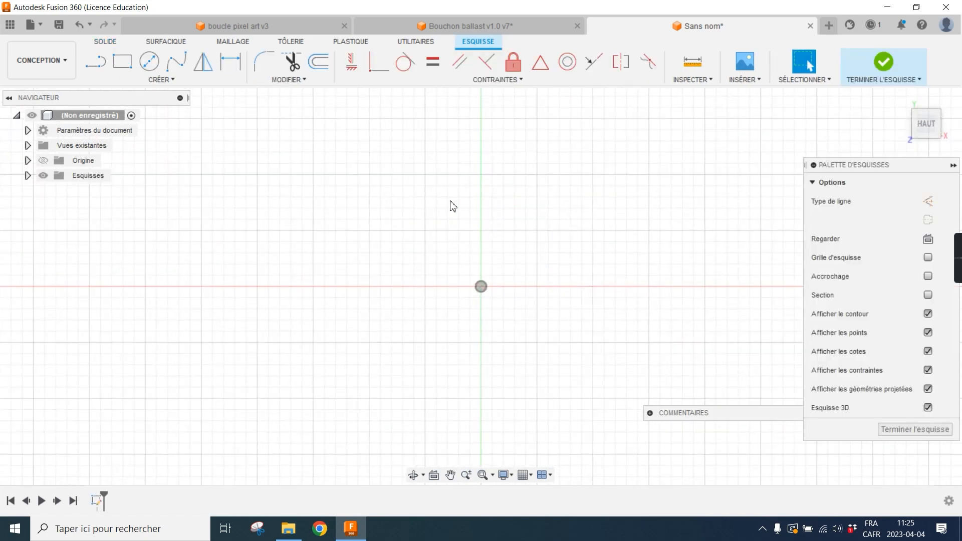
pyautogui.click(149, 61)
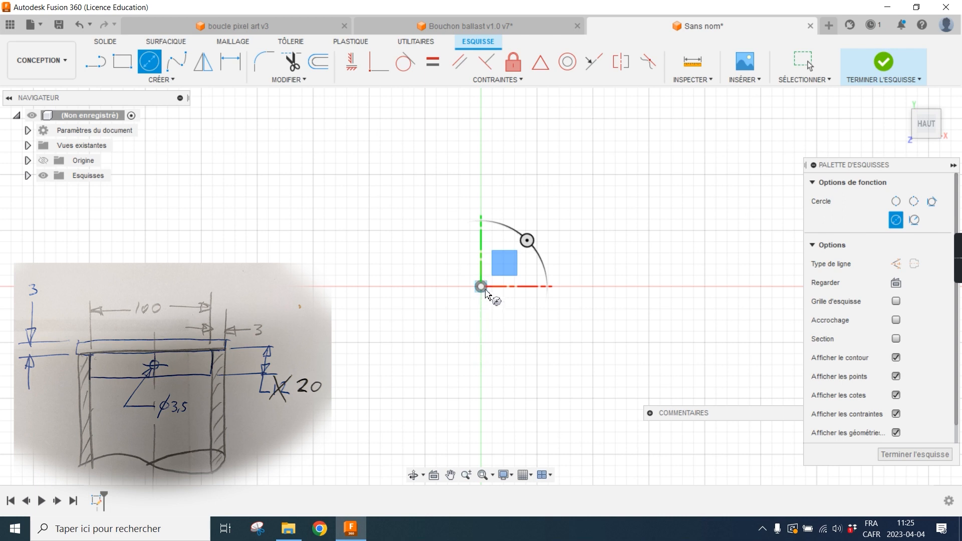
pyautogui.click(481, 288)
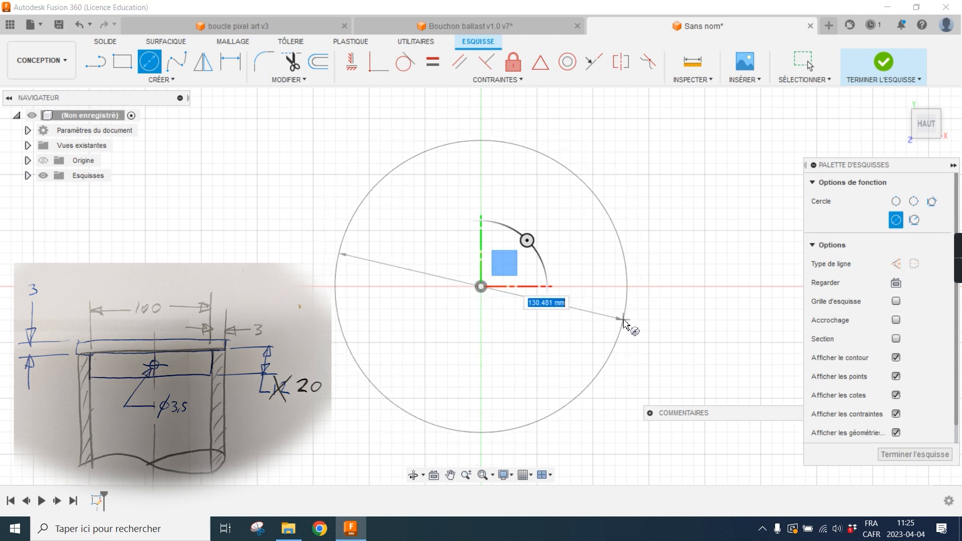
pyautogui.click(625, 319)
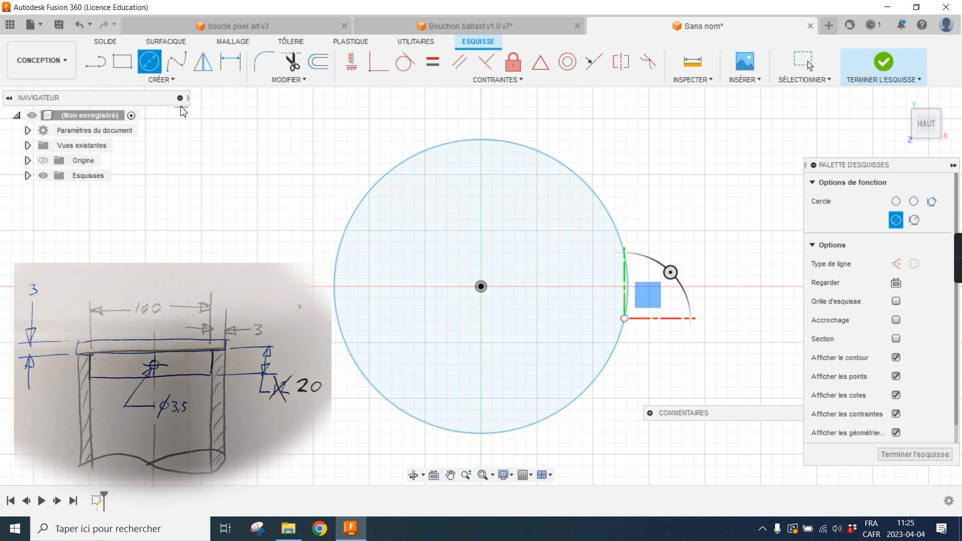
# Dimension the circle's diameter and set it to 100 mm
pyautogui.click(230, 61)
pyautogui.click(613, 218)
pyautogui.click(651, 188)
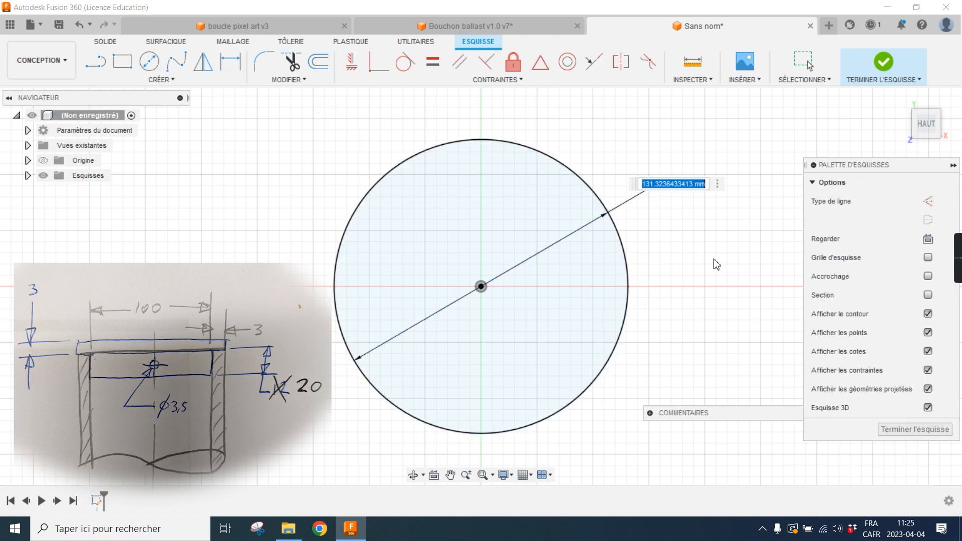
pyautogui.write('100')
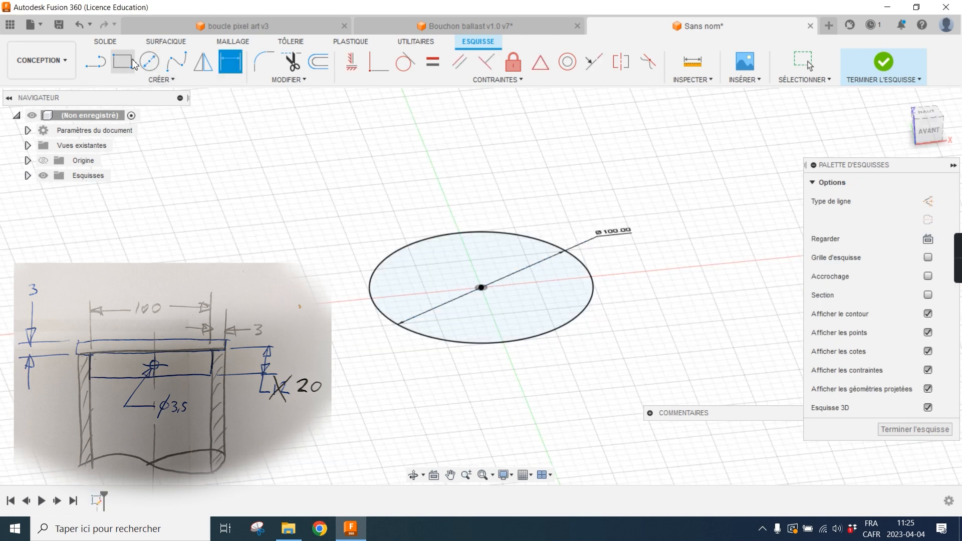
# Extrude the circle 20 mm upward as a new body
pyautogui.click(115, 43)
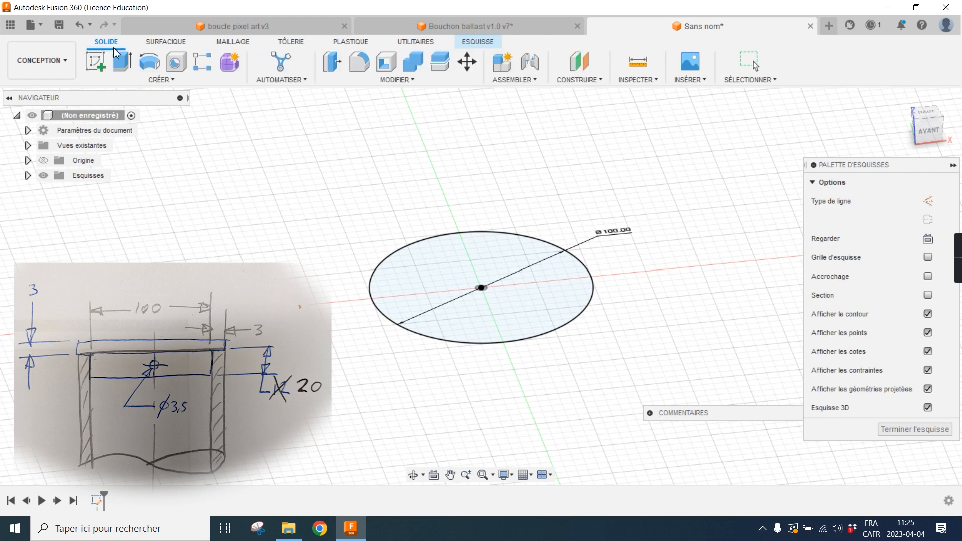
pyautogui.click(122, 61)
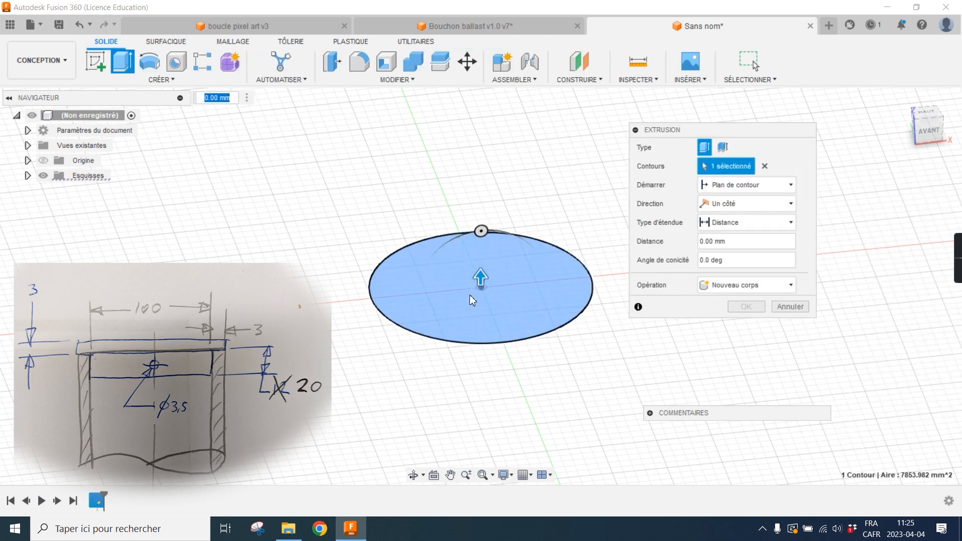
pyautogui.moveTo(480, 277); pyautogui.dragTo(481, 237)
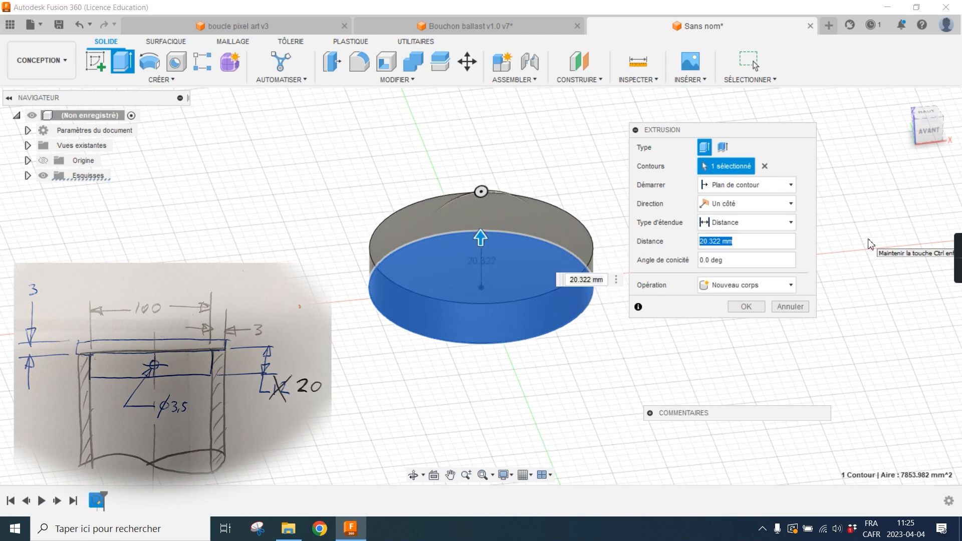
pyautogui.write('20')
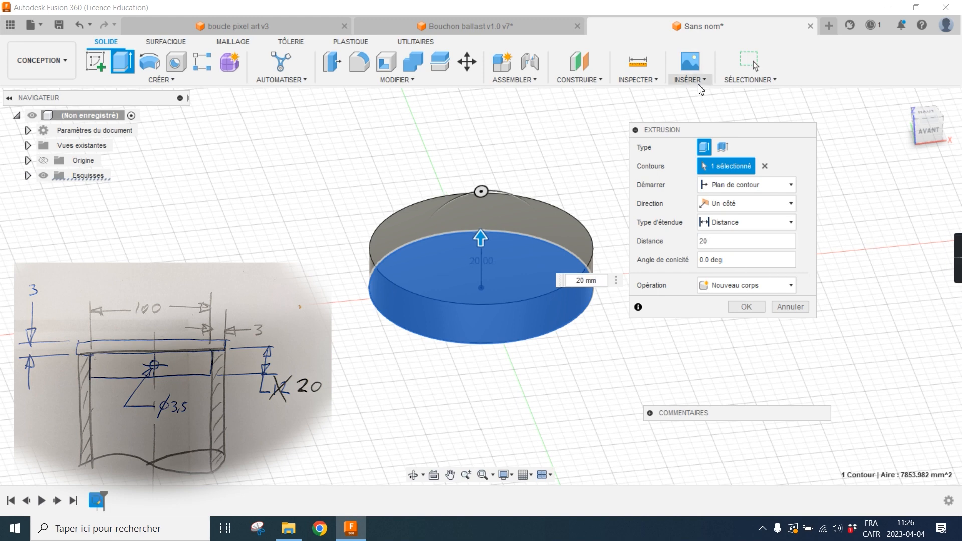
pyautogui.click(745, 307)
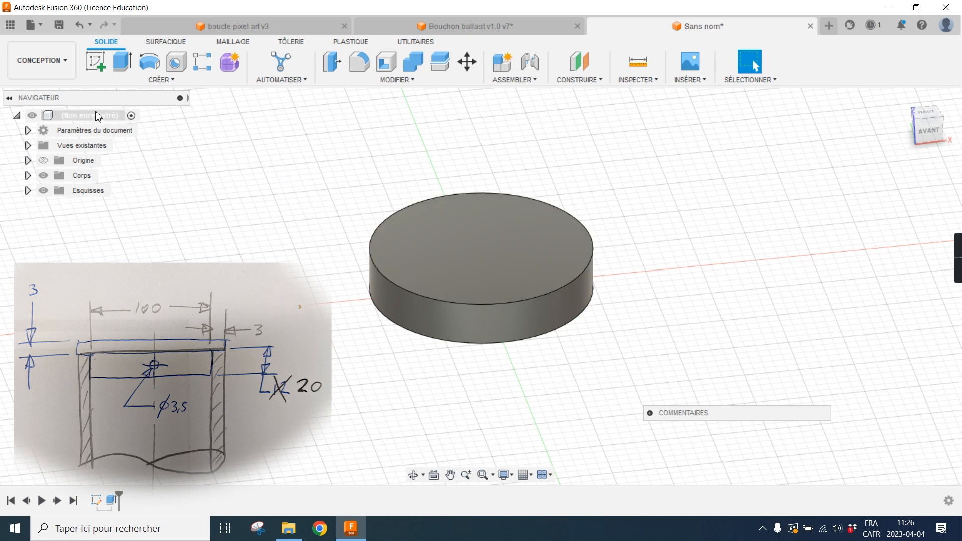
# Sketch a 106 mm diameter circle centred on the origin on the disc's upper face and place its dimension outside the circle
pyautogui.click(98, 62)
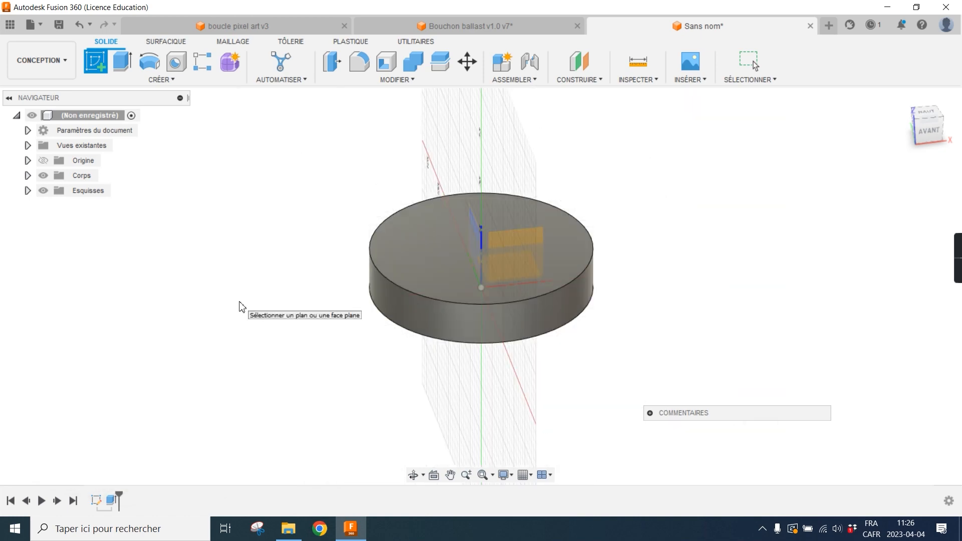
pyautogui.click(400, 242)
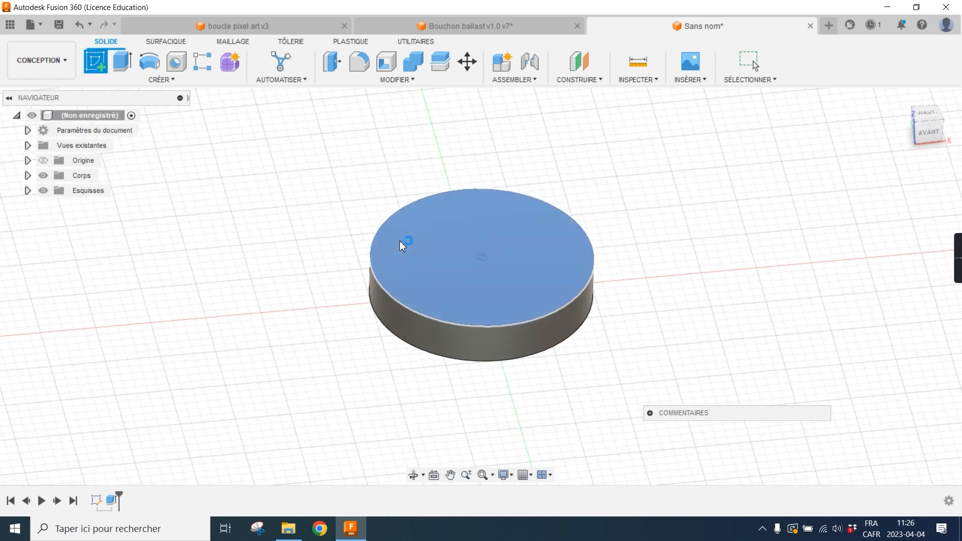
pyautogui.click(149, 62)
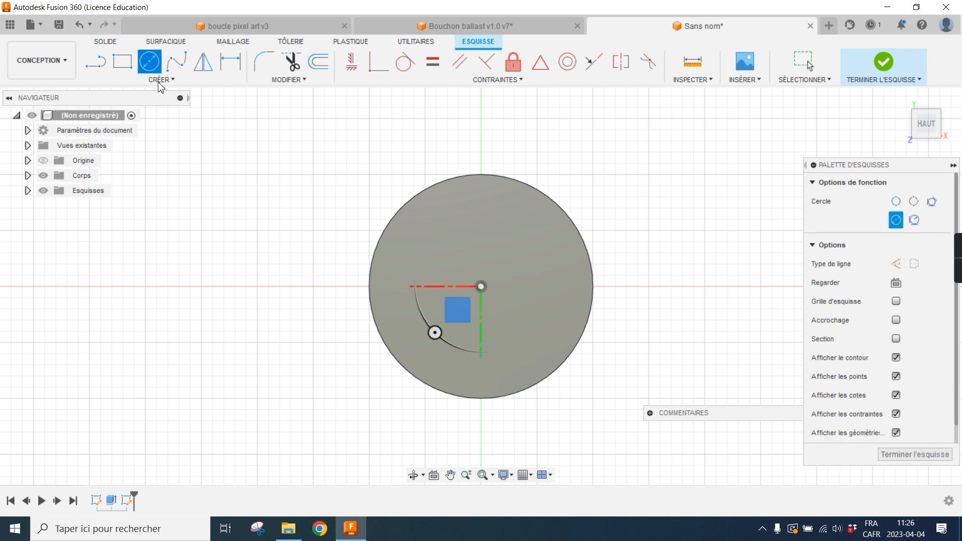
pyautogui.click(481, 287)
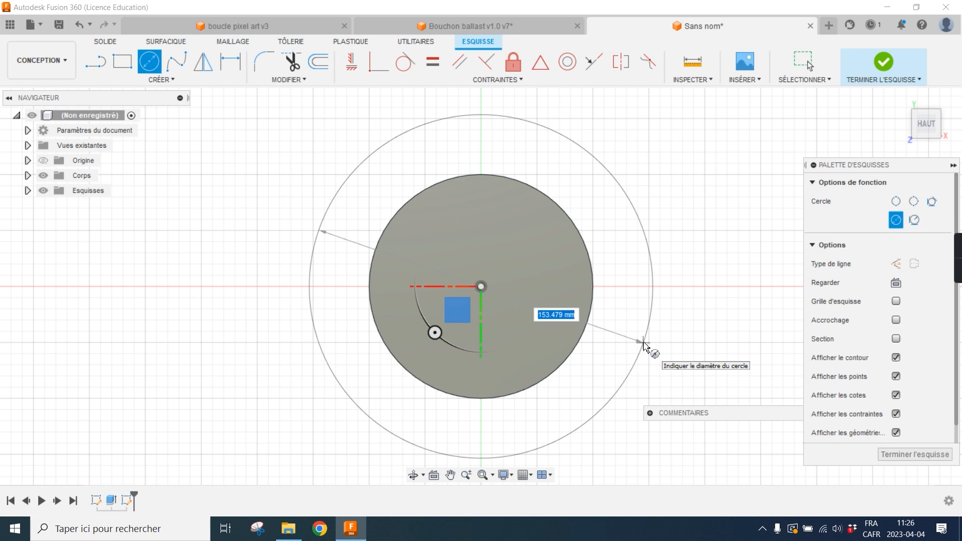
pyautogui.write('100+3+3')
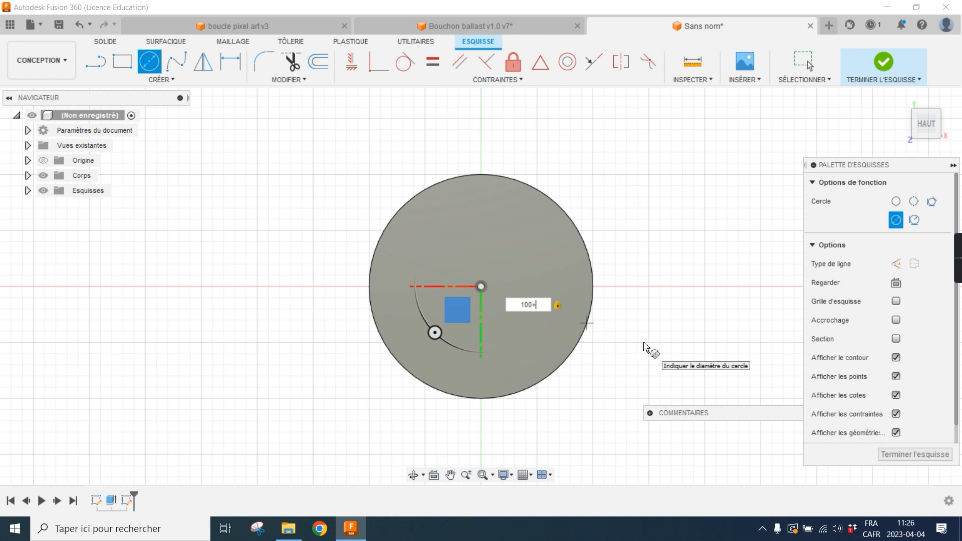
pyautogui.press('BackSpace')
pyautogui.press('BackSpace')
pyautogui.press('BackSpace')
pyautogui.press('BackSpace')
pyautogui.press('BackSpace')
pyautogui.press('BackSpace')
pyautogui.press('BackSpace')
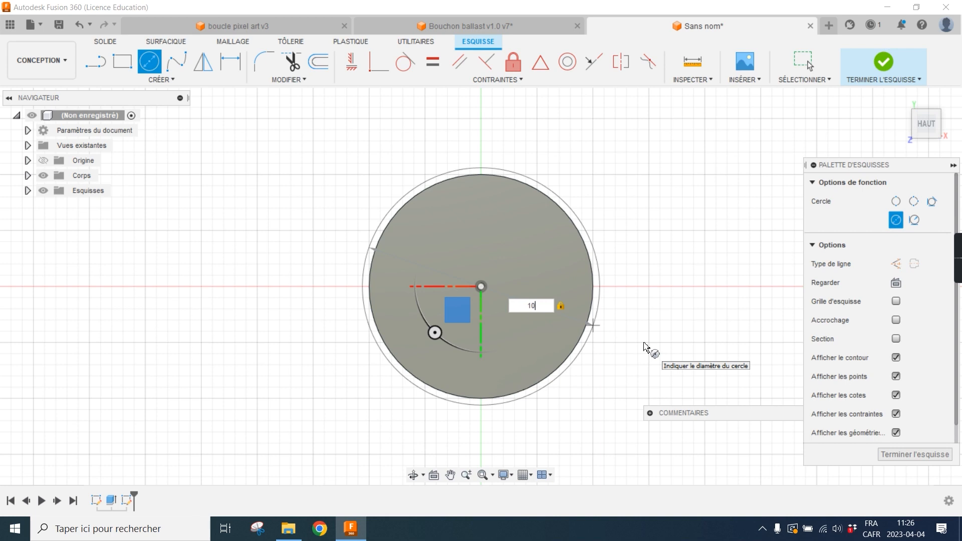
pyautogui.write('106')
pyautogui.press('Return')
pyautogui.press('Escape')
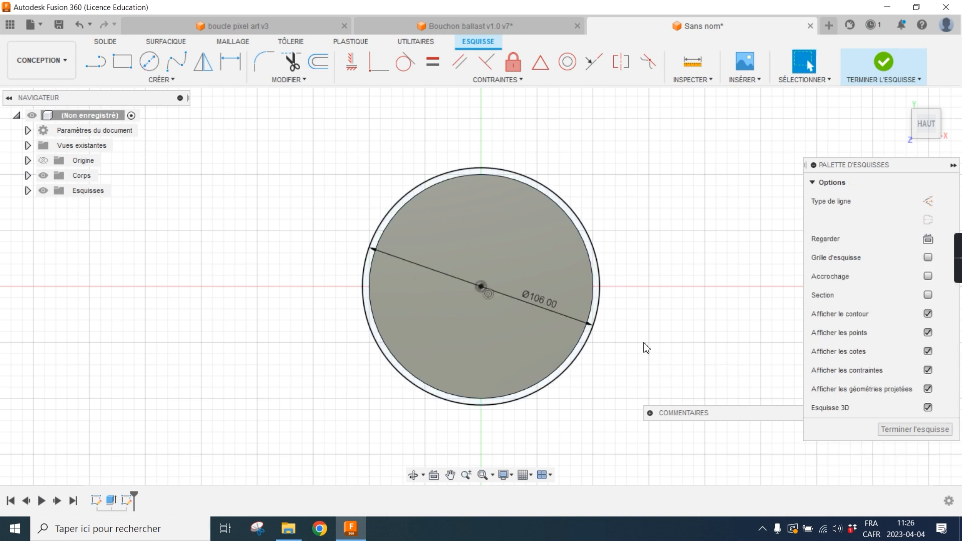
pyautogui.moveTo(608, 245); pyautogui.dragTo(651, 235)
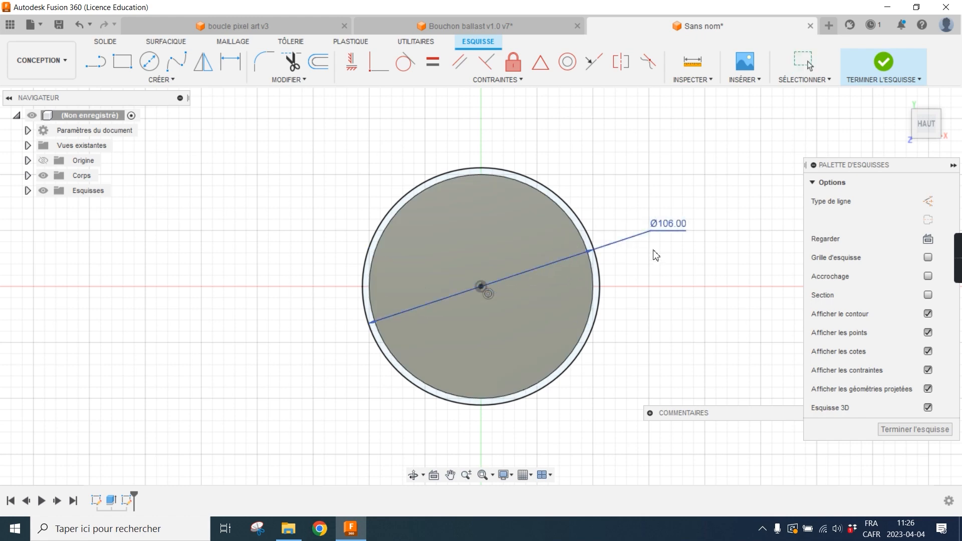
# Extrude both the inner circle and the surrounding ring 3 mm upward, joined to the existing disc, to form the cap's flange
pyautogui.click(107, 43)
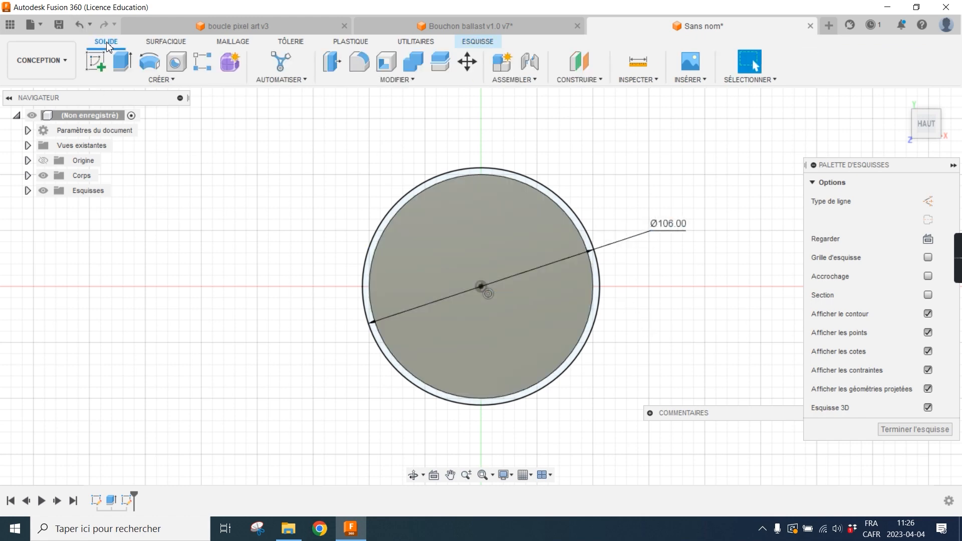
pyautogui.click(122, 62)
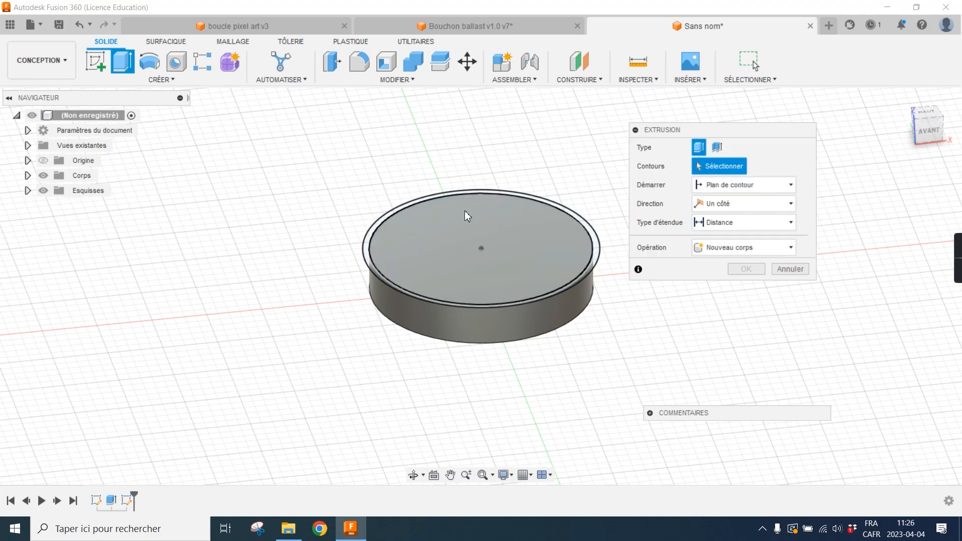
pyautogui.scroll(3, 403, 247)
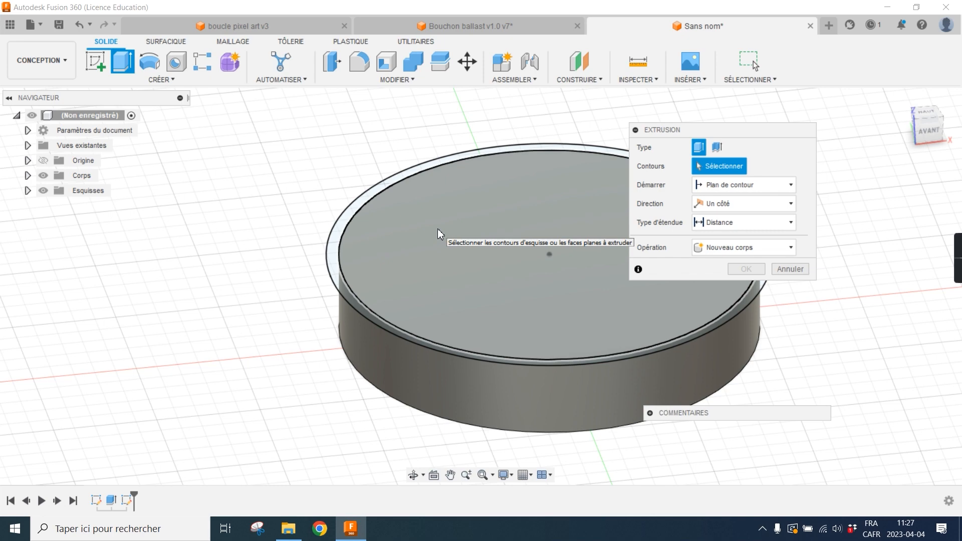
pyautogui.scroll(5, 379, 217)
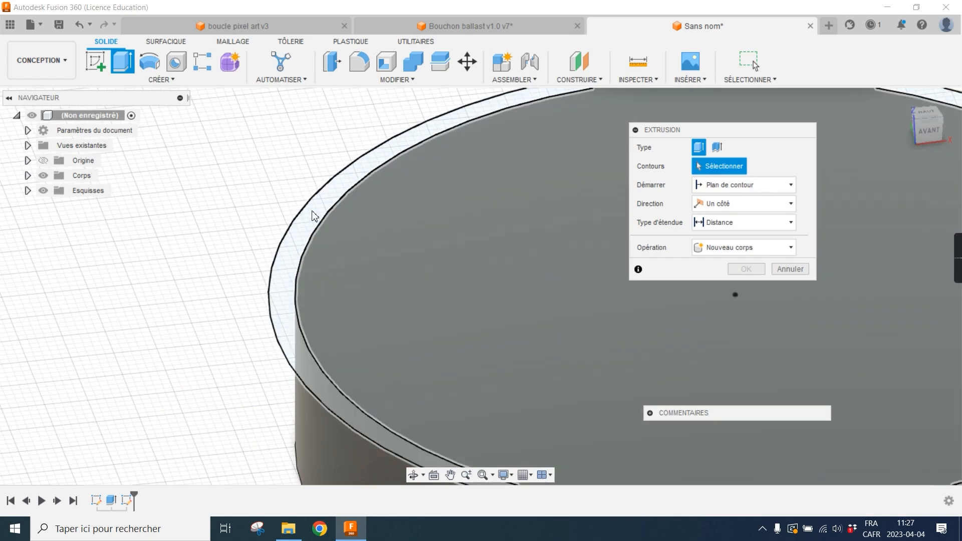
pyautogui.scroll(-5, 518, 200)
pyautogui.moveTo(571, 198); pyautogui.dragTo(375, 197, button='middle')
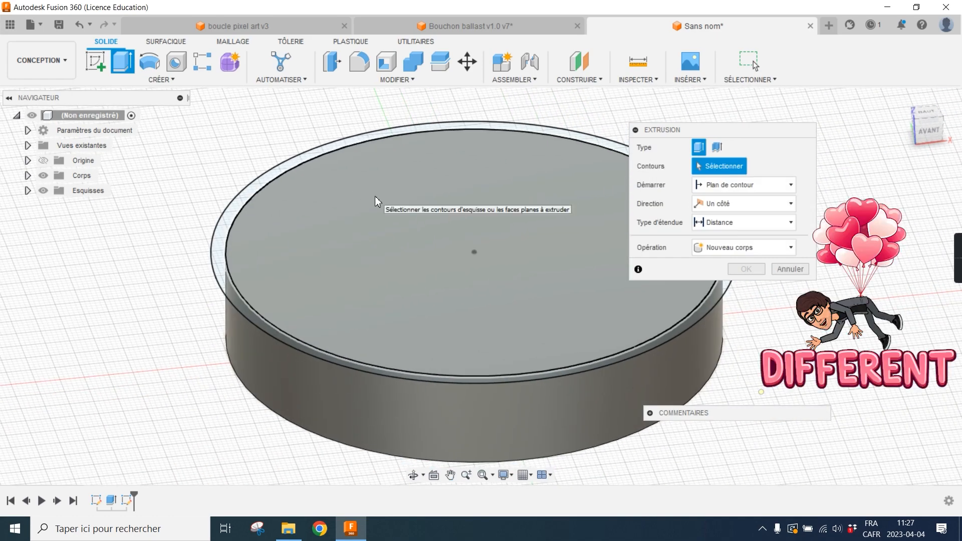
pyautogui.scroll(4, 276, 199)
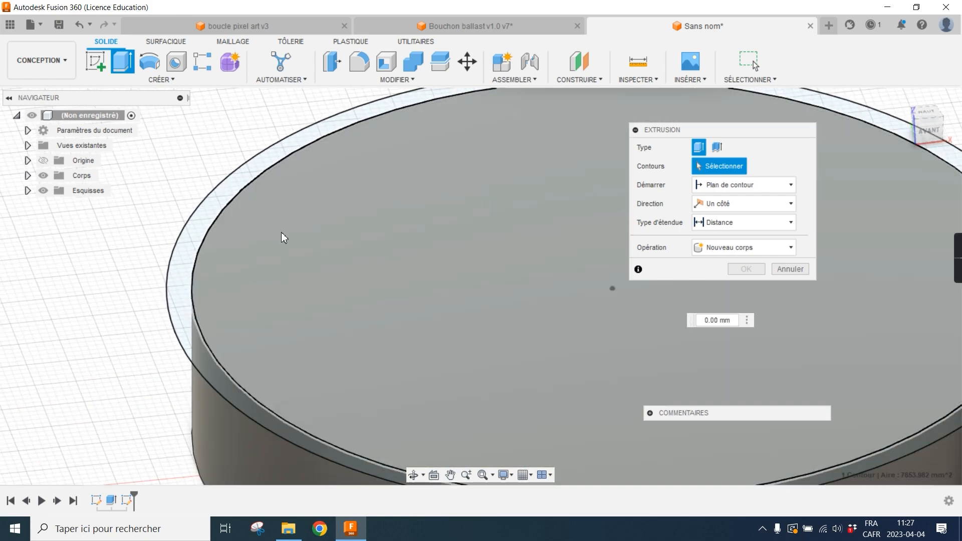
pyautogui.click(281, 234)
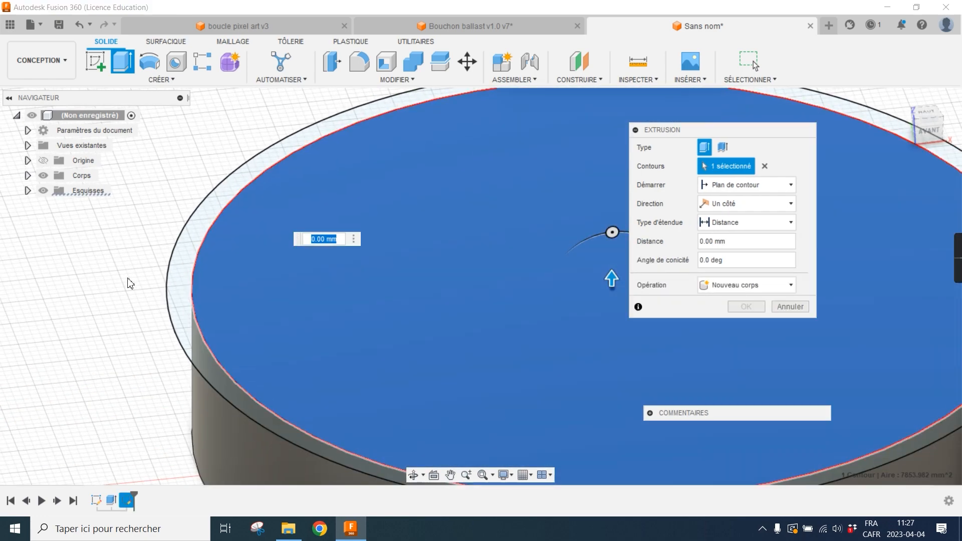
pyautogui.click(194, 236)
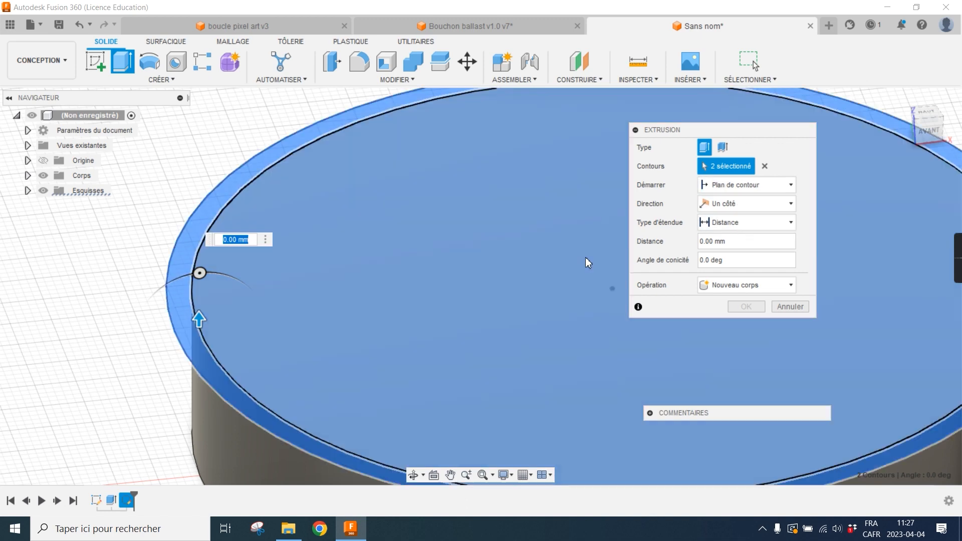
pyautogui.scroll(-3, 587, 263)
pyautogui.scroll(2, 572, 260)
pyautogui.click(736, 246)
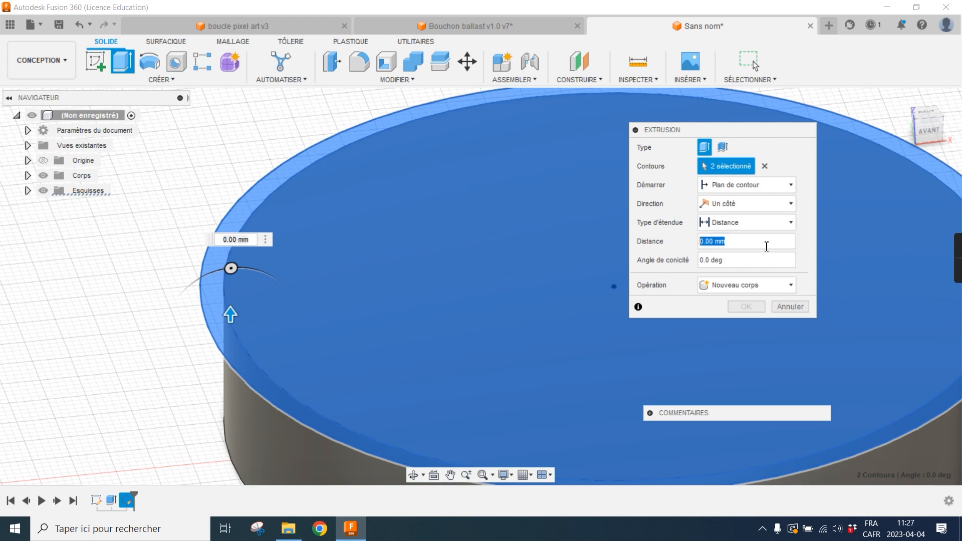
pyautogui.write('3')
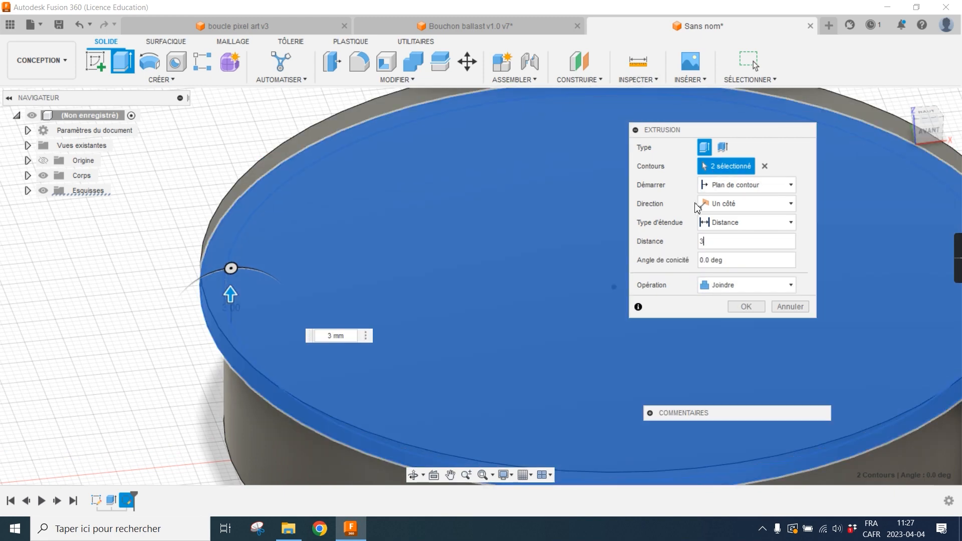
pyautogui.click(738, 283)
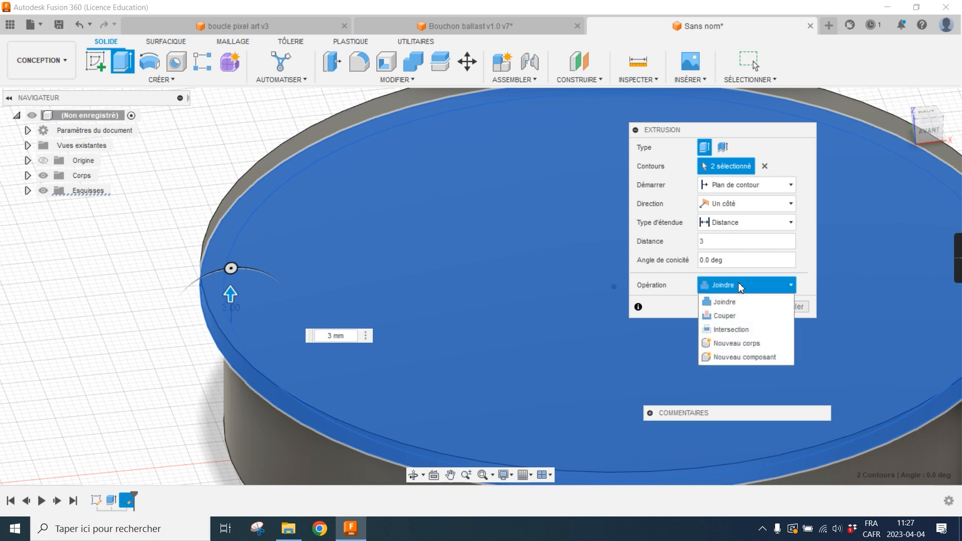
pyautogui.click(739, 284)
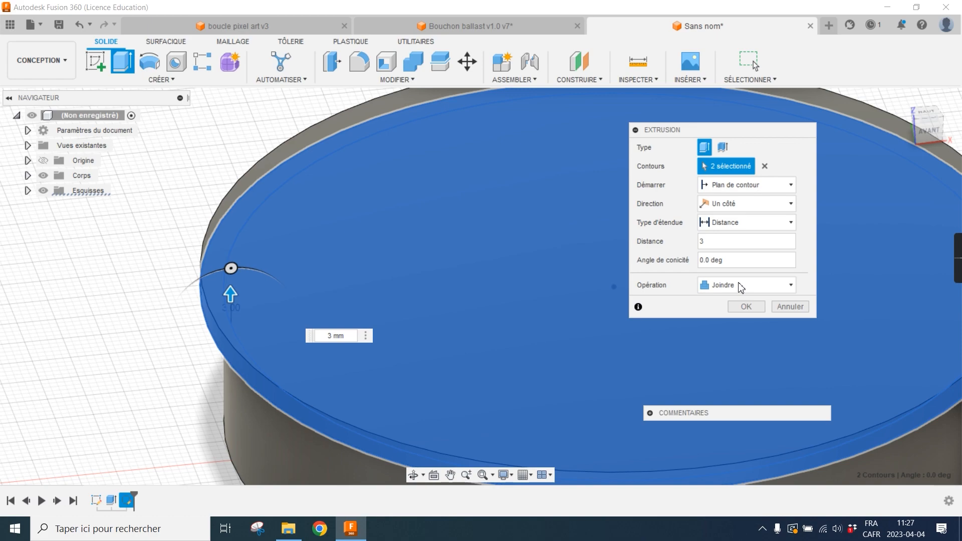
pyautogui.click(746, 306)
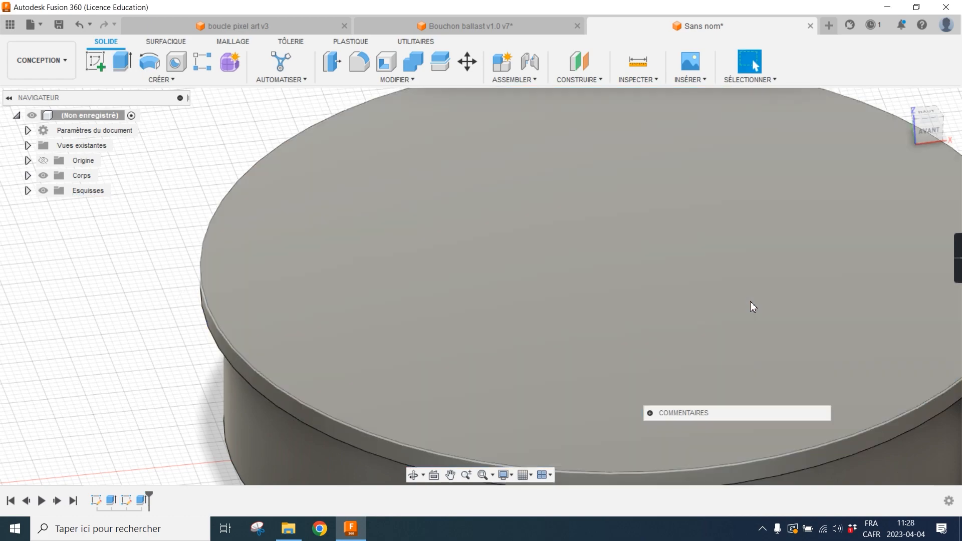
pyautogui.scroll(-3, 591, 295)
pyautogui.keyDown('shift'); pyautogui.moveTo(562, 271); pyautogui.dragTo(632, 244, button='middle'); pyautogui.keyUp('shift')
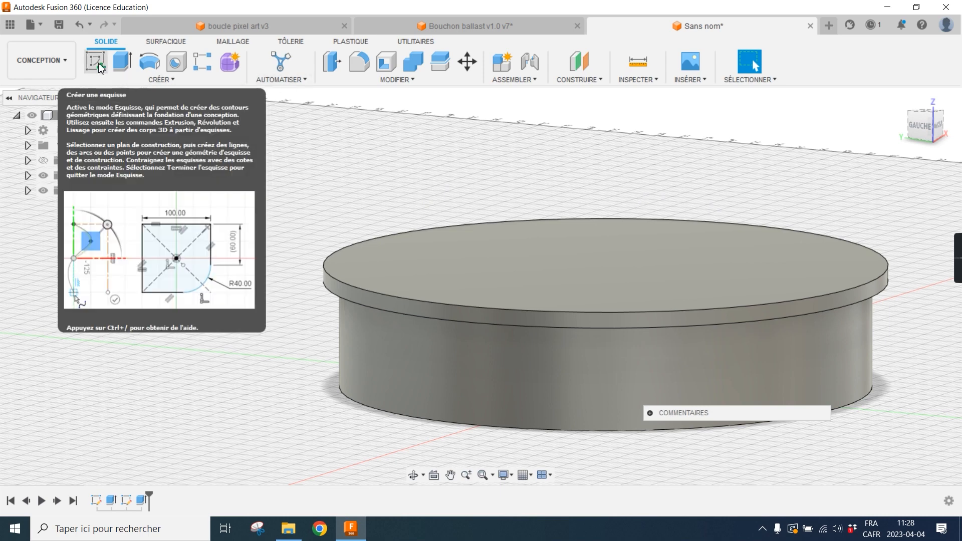
# Sketch a circle about 7 mm in diameter directly above the origin on the vertical XZ plane
pyautogui.click(99, 62)
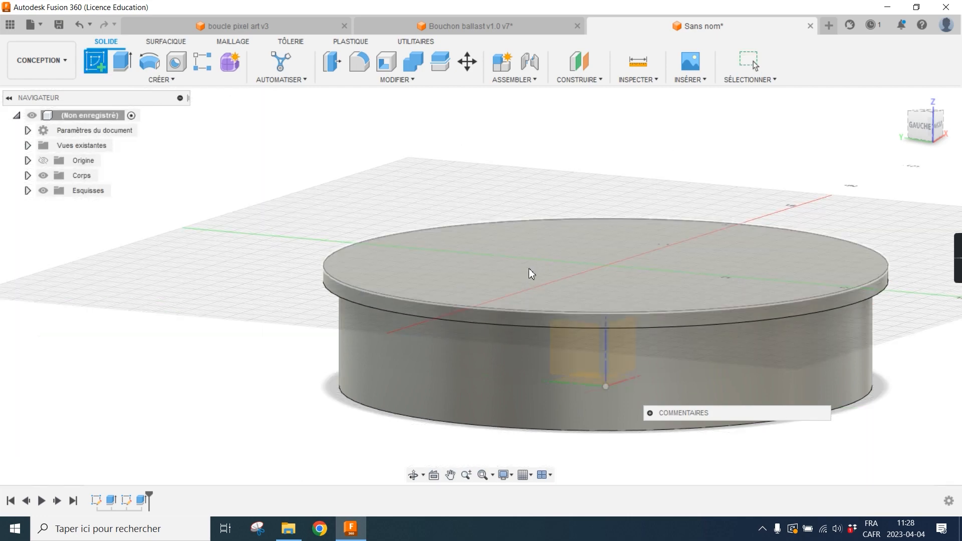
pyautogui.moveTo(528, 273)
pyautogui.keyDown('shift'); pyautogui.mouseDown(button='middle')
pyautogui.moveTo(577, 262)
pyautogui.moveTo(568, 260)
pyautogui.moveTo(580, 368)
pyautogui.moveTo(639, 328)
pyautogui.moveTo(638, 347)
pyautogui.mouseUp(button='middle'); pyautogui.keyUp('shift')
pyautogui.click(637, 347)
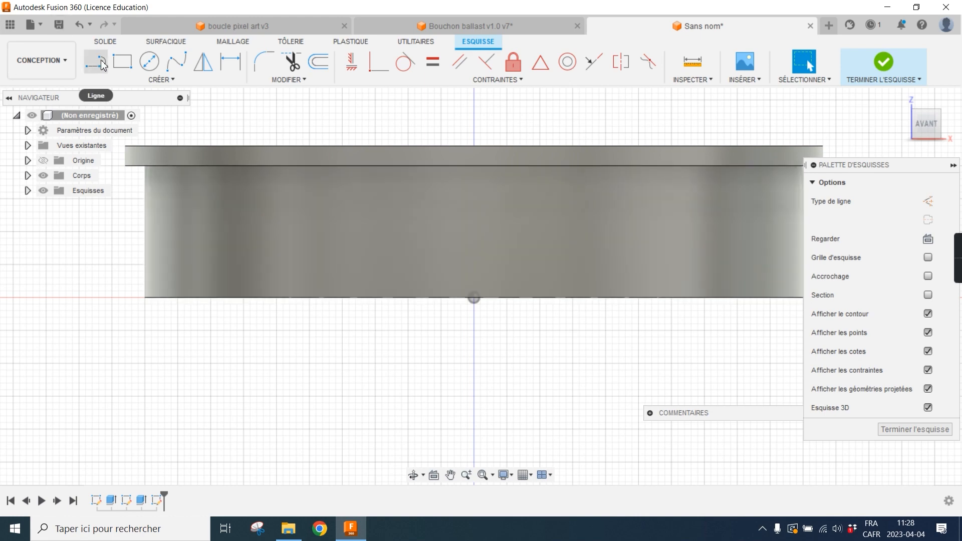
pyautogui.click(149, 61)
pyautogui.click(473, 298)
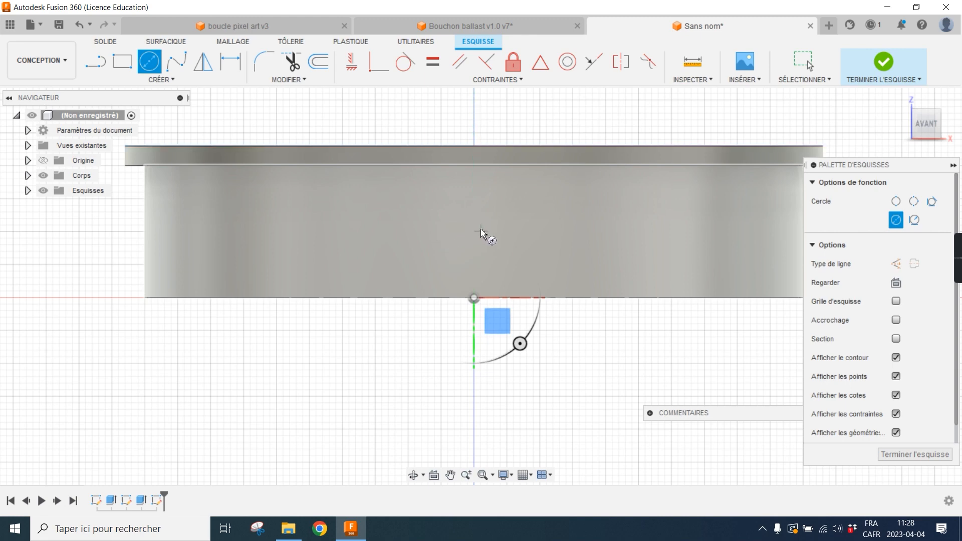
pyautogui.click(473, 226)
pyautogui.click(493, 241)
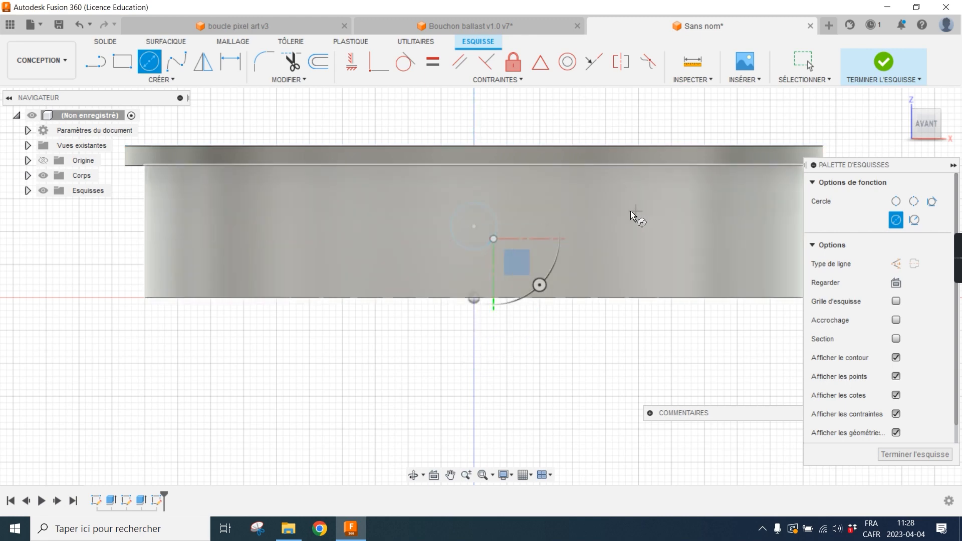
# Dimension the small circle's diameter and set it to 3.5 mm
pyautogui.click(229, 60)
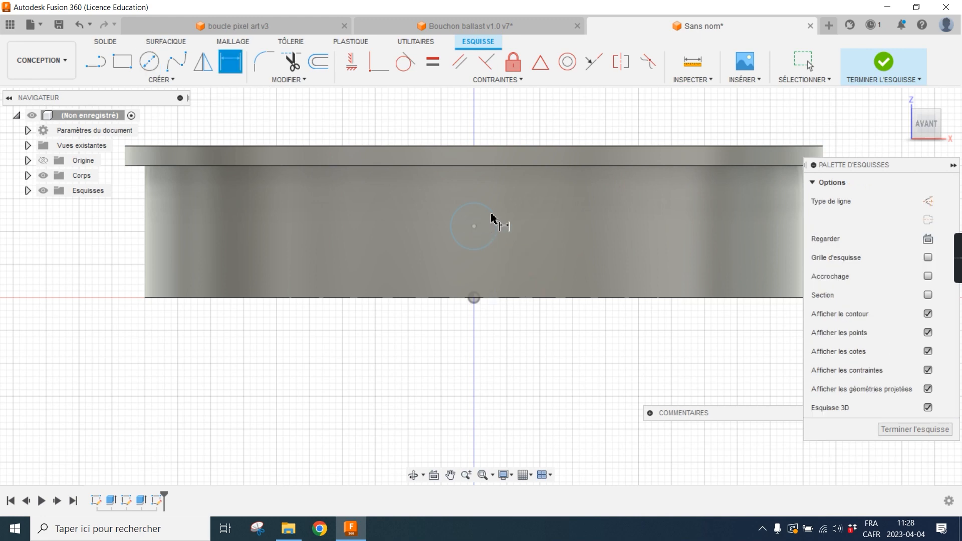
pyautogui.click(497, 219)
pyautogui.click(566, 334)
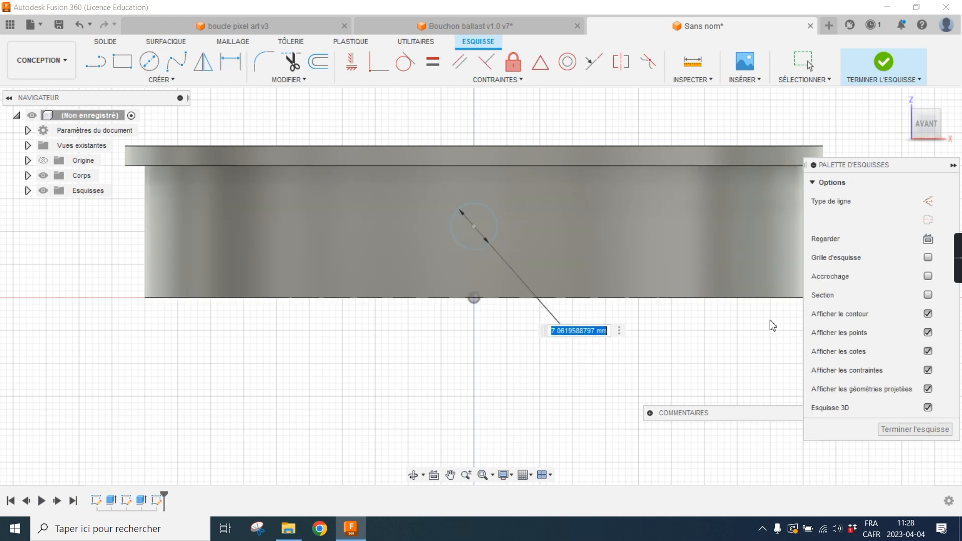
pyautogui.write('3.5')
pyautogui.press('Return')
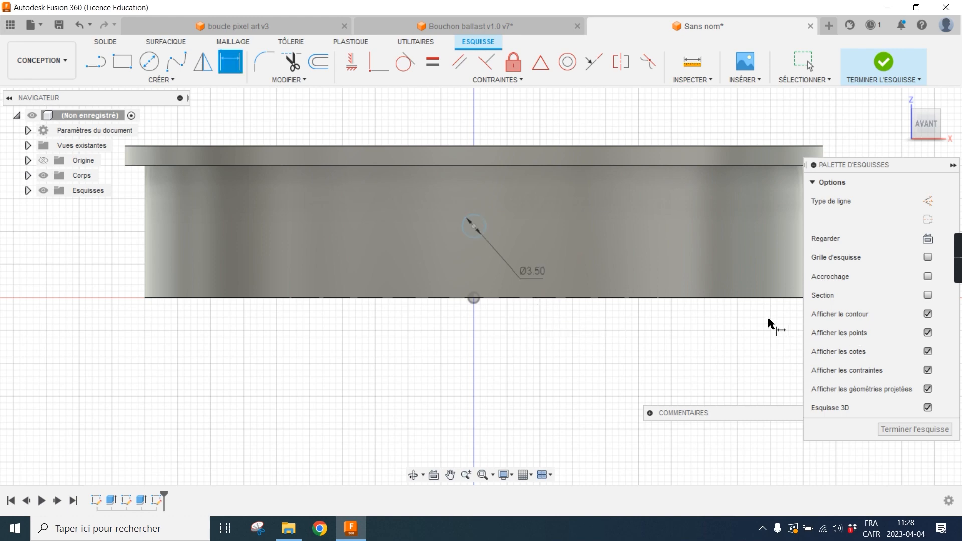
pyautogui.press('Escape')
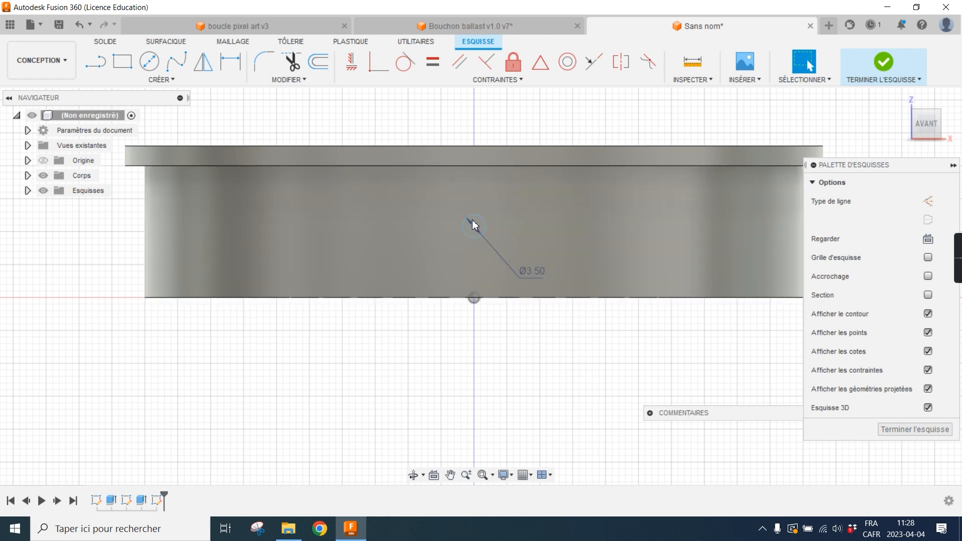
# Constrain the small circle's centre vertically in line with the origin and check that it slides only up and down
pyautogui.moveTo(473, 225)
pyautogui.mouseDown()
pyautogui.moveTo(407, 225)
pyautogui.moveTo(511, 220)
pyautogui.moveTo(447, 228)
pyautogui.moveTo(477, 229)
pyautogui.moveTo(436, 221)
pyautogui.mouseUp()
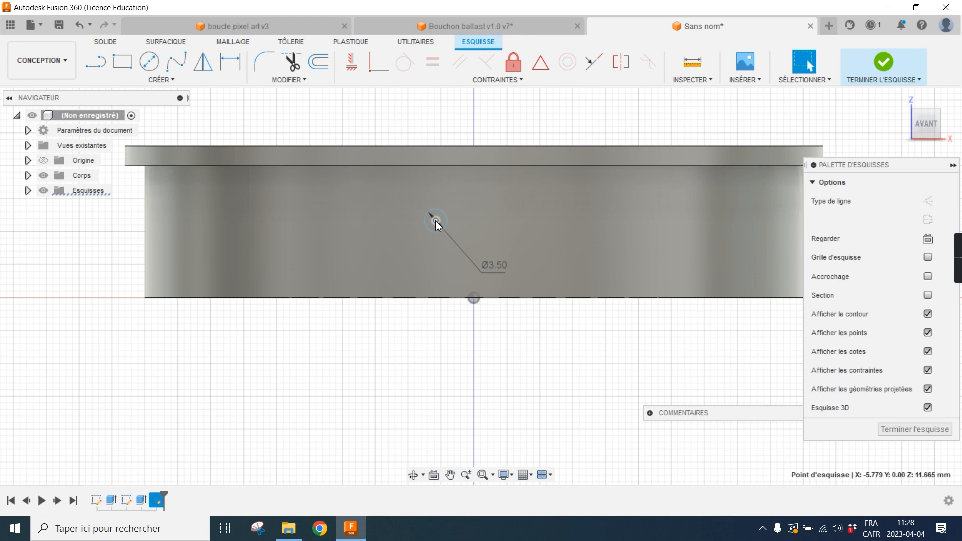
pyautogui.click(567, 331)
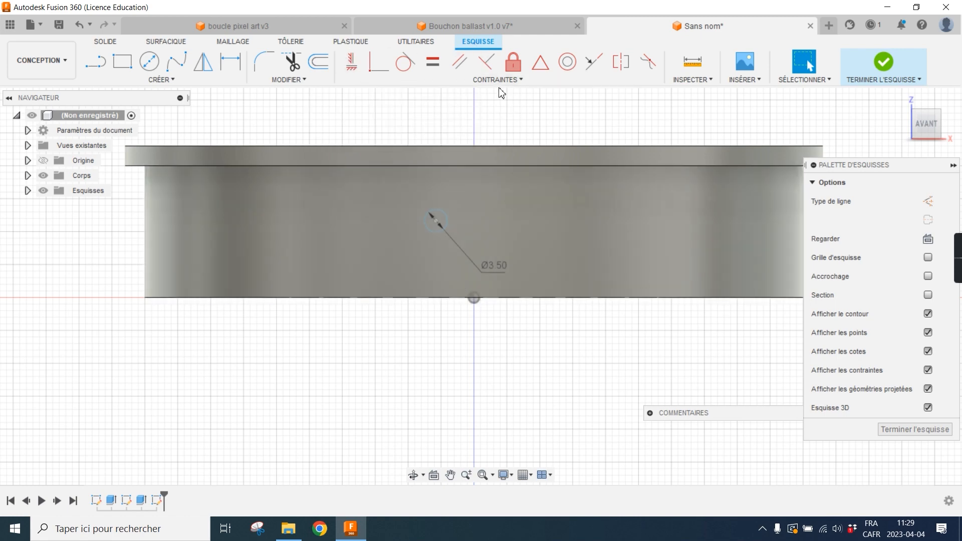
pyautogui.click(350, 64)
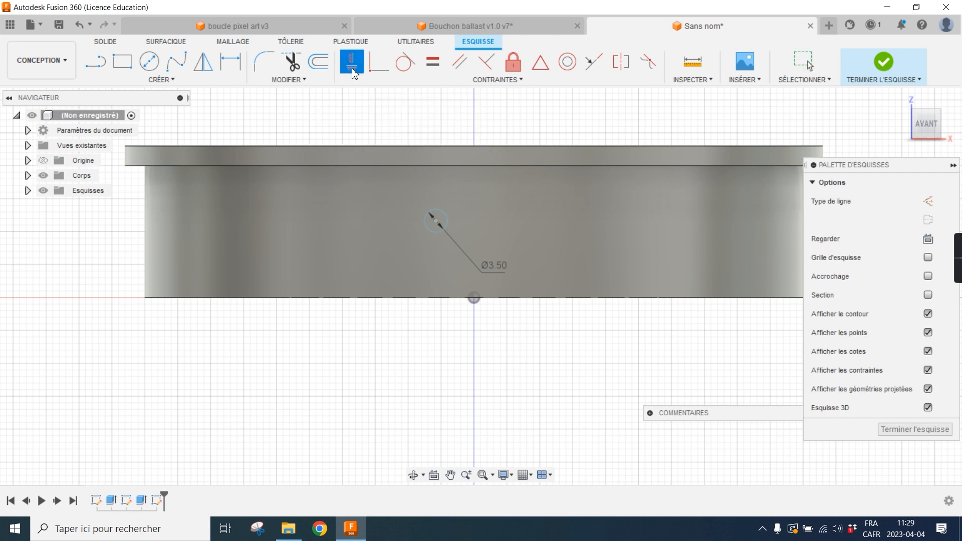
pyautogui.click(437, 223)
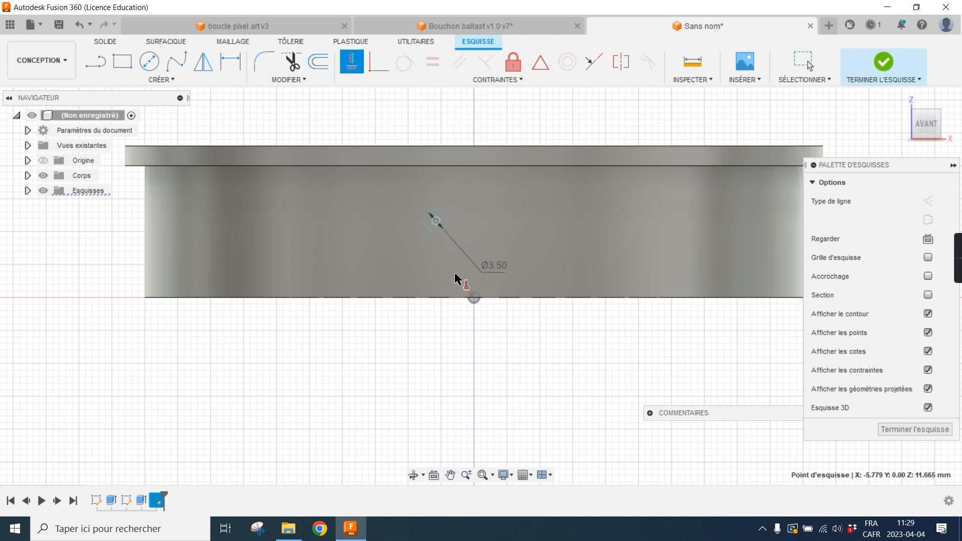
pyautogui.click(473, 299)
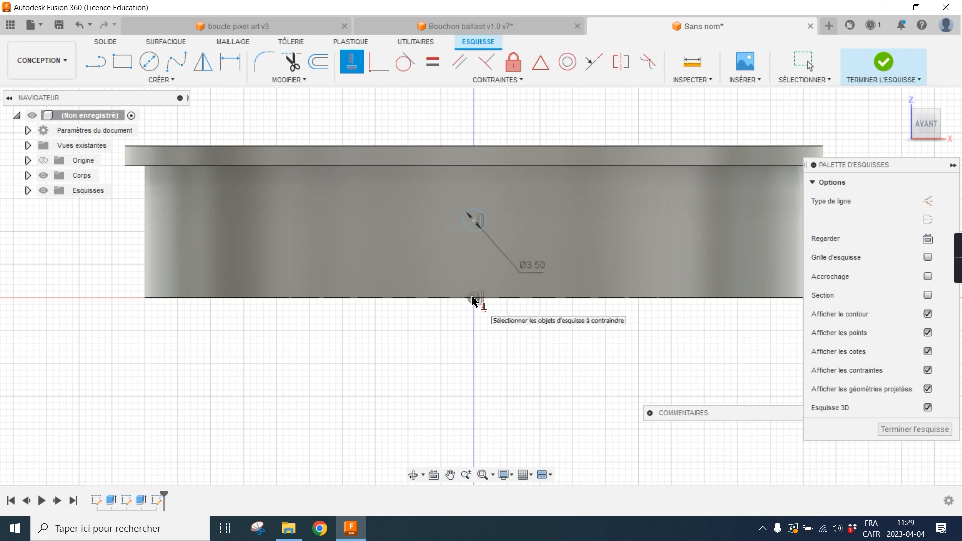
pyautogui.press('Escape')
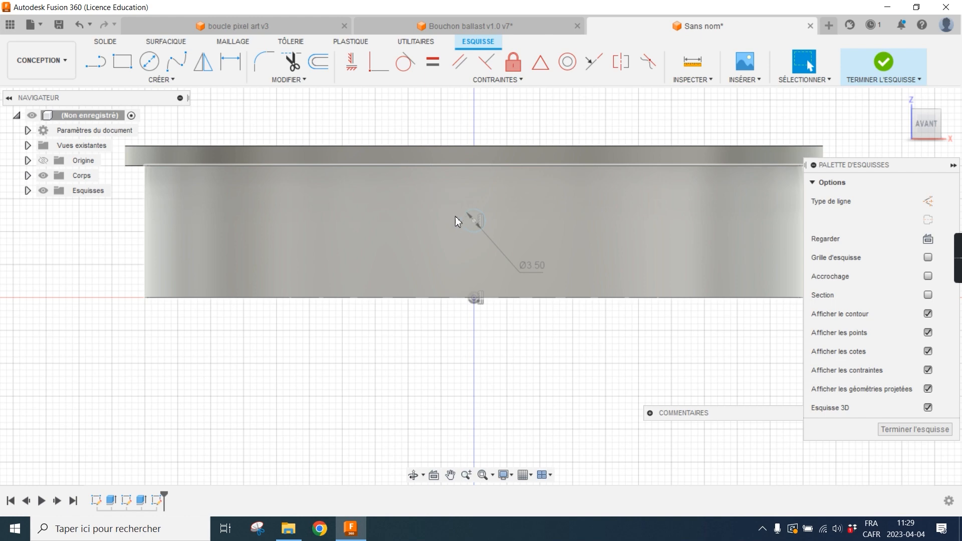
pyautogui.moveTo(475, 221)
pyautogui.mouseDown()
pyautogui.moveTo(429, 257)
pyautogui.moveTo(348, 247)
pyautogui.moveTo(501, 180)
pyautogui.moveTo(491, 242)
pyautogui.moveTo(496, 181)
pyautogui.mouseUp()
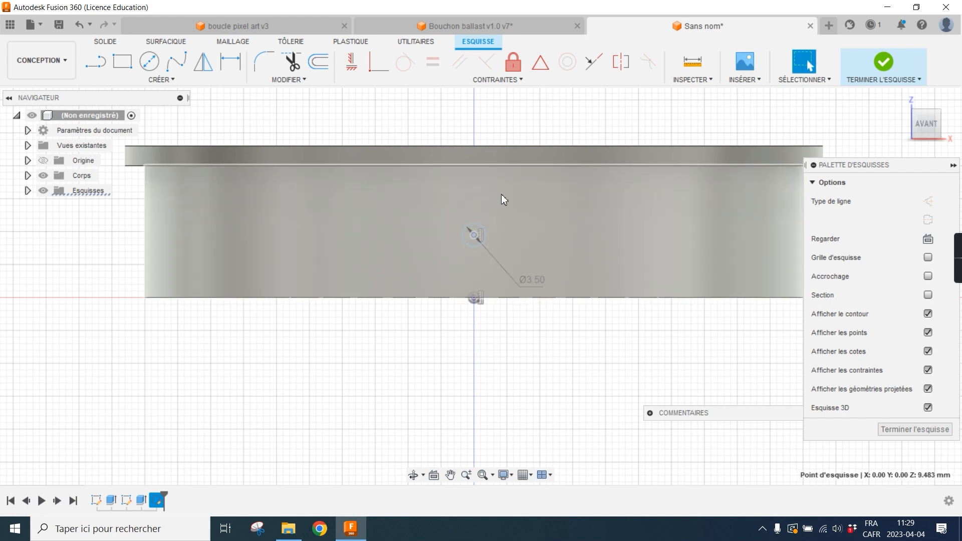
# Try a 10 mm height dimension between the origin and the small circle's centre, and delete it
pyautogui.click(237, 67)
pyautogui.click(474, 299)
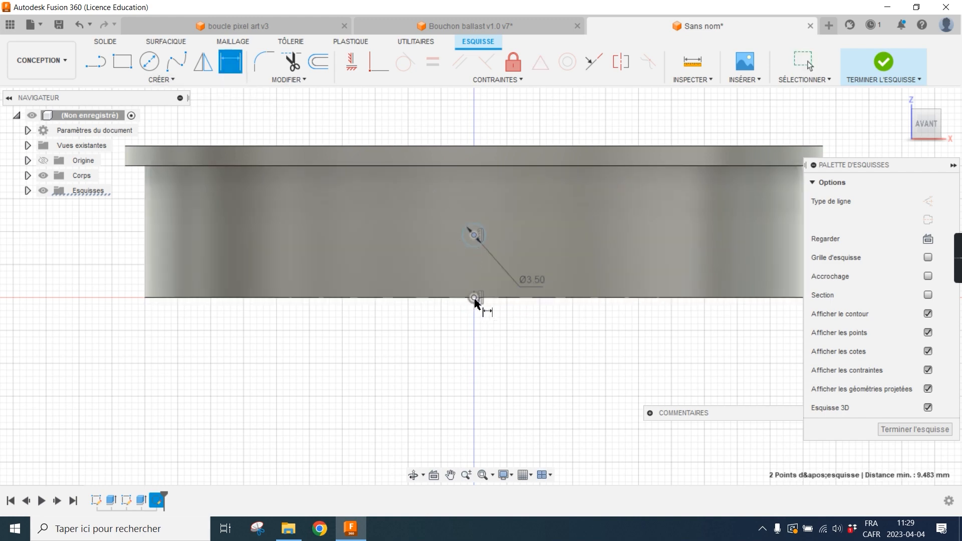
pyautogui.click(474, 235)
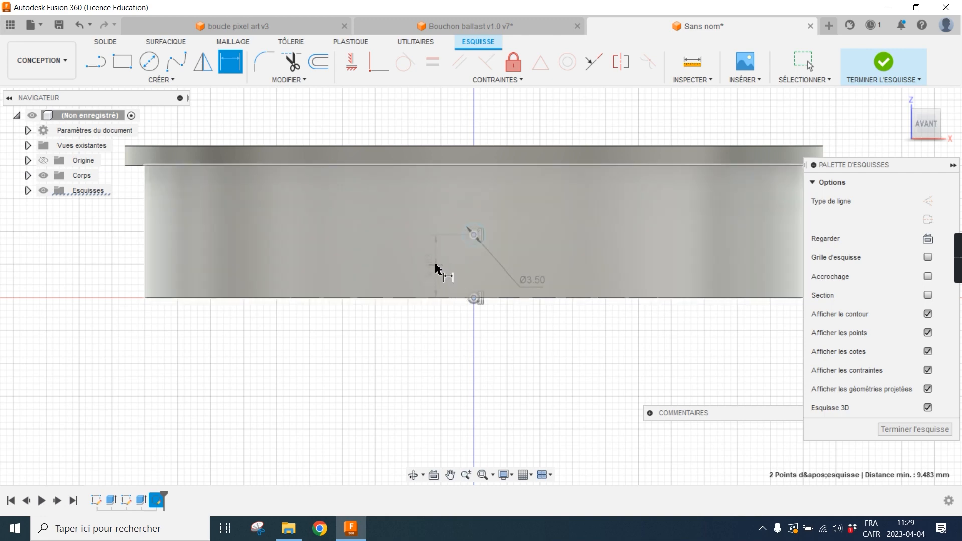
pyautogui.click(435, 268)
pyautogui.write('10')
pyautogui.press('Return')
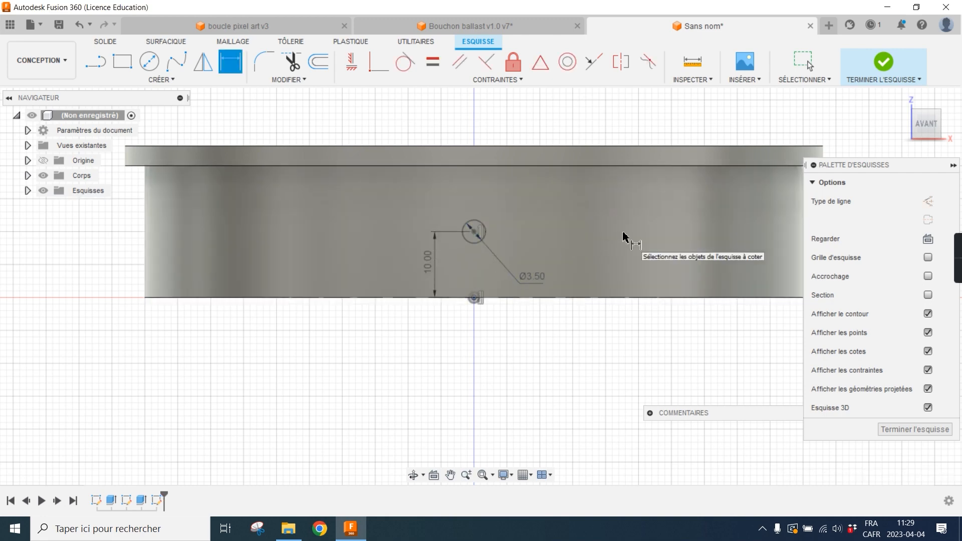
pyautogui.press('Escape')
pyautogui.click(426, 263)
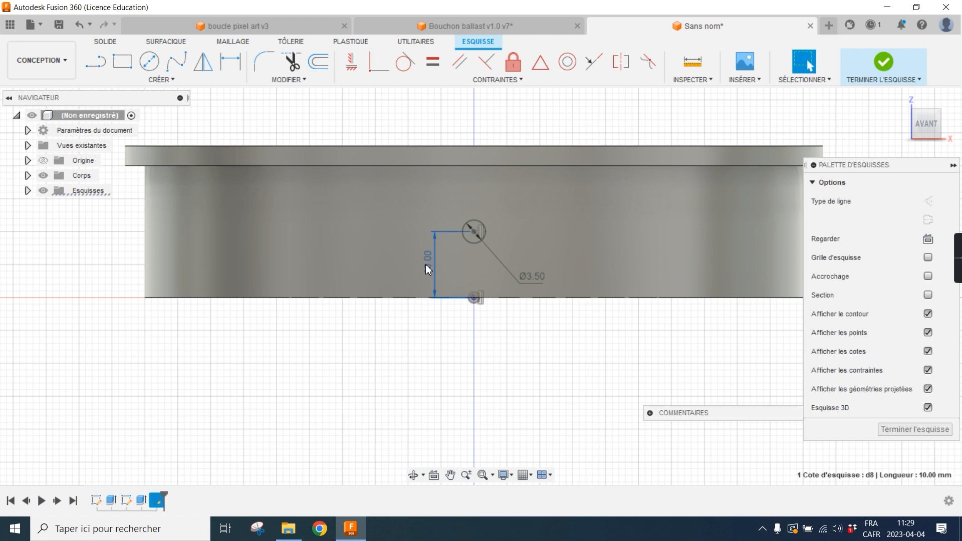
pyautogui.press('Delete')
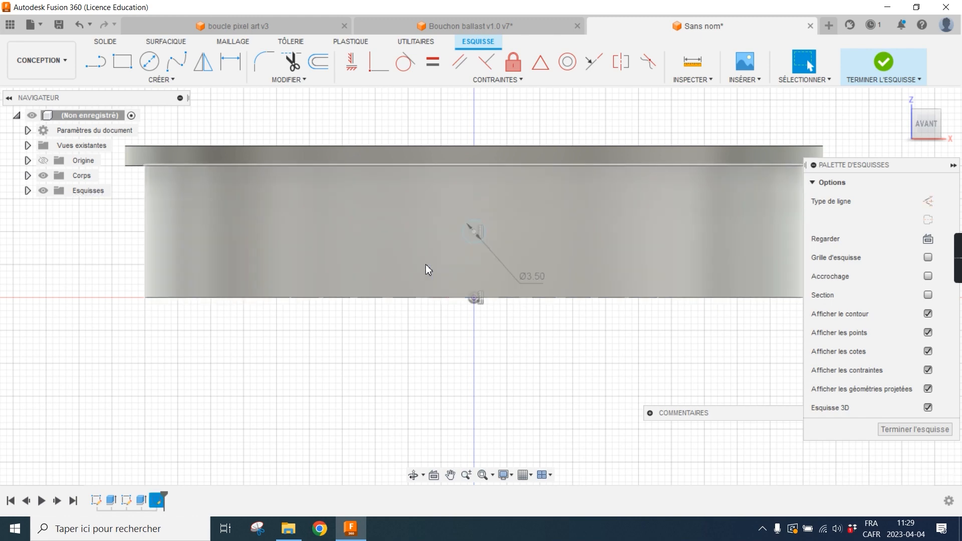
# Draw a 20 mm vertical line from the origin up to the flange's lower edge
pyautogui.press('l')
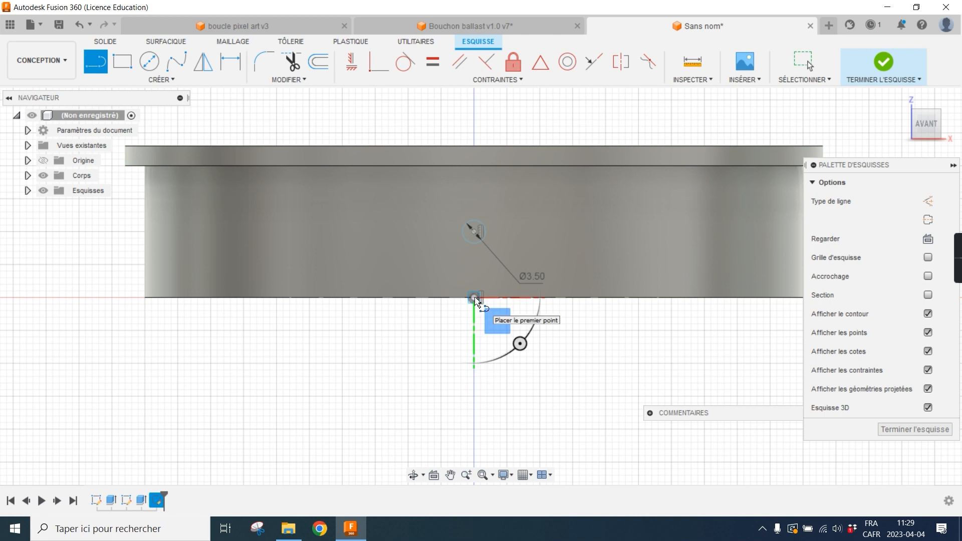
pyautogui.click(475, 299)
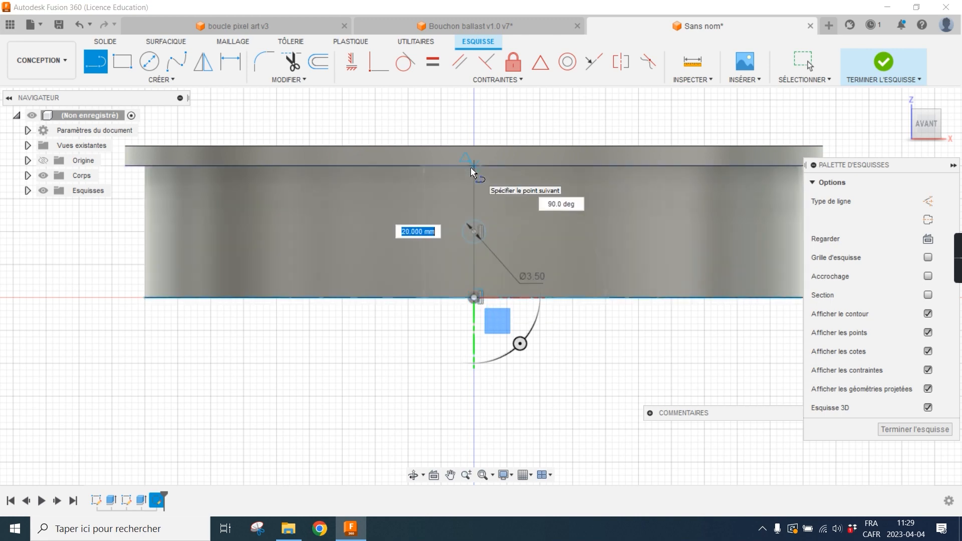
pyautogui.click(472, 166)
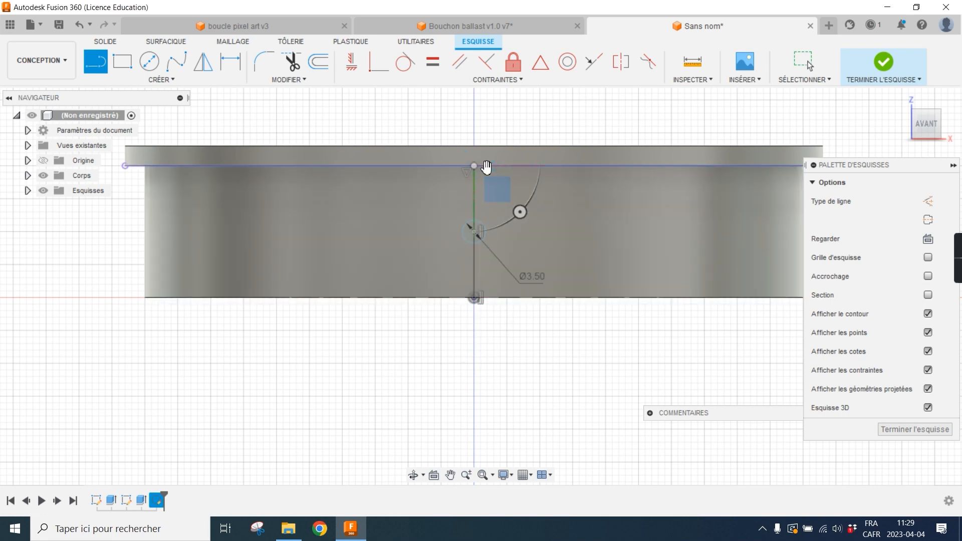
pyautogui.press('Escape')
# Constrain the small circle's centre to the midpoint of the vertical line
pyautogui.moveTo(475, 232); pyautogui.dragTo(475, 266)
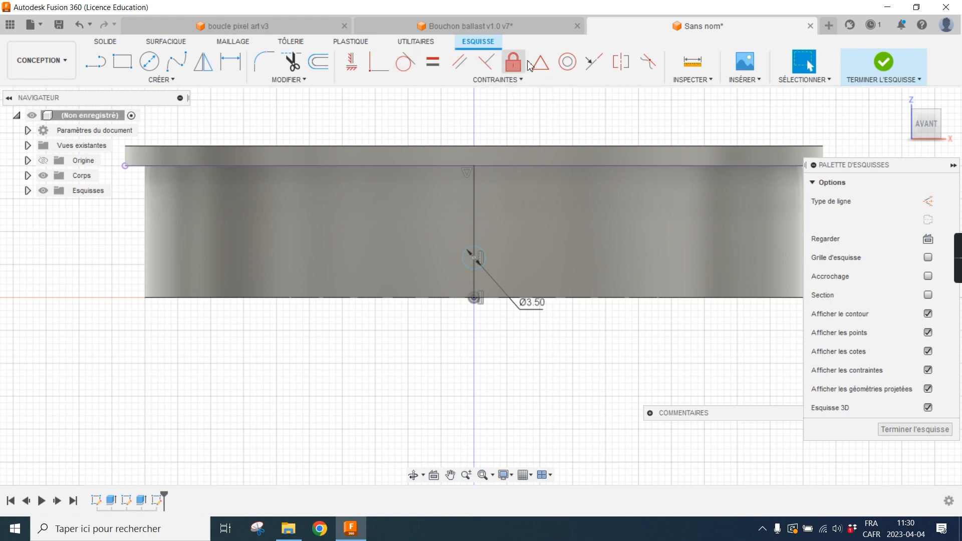
pyautogui.click(542, 67)
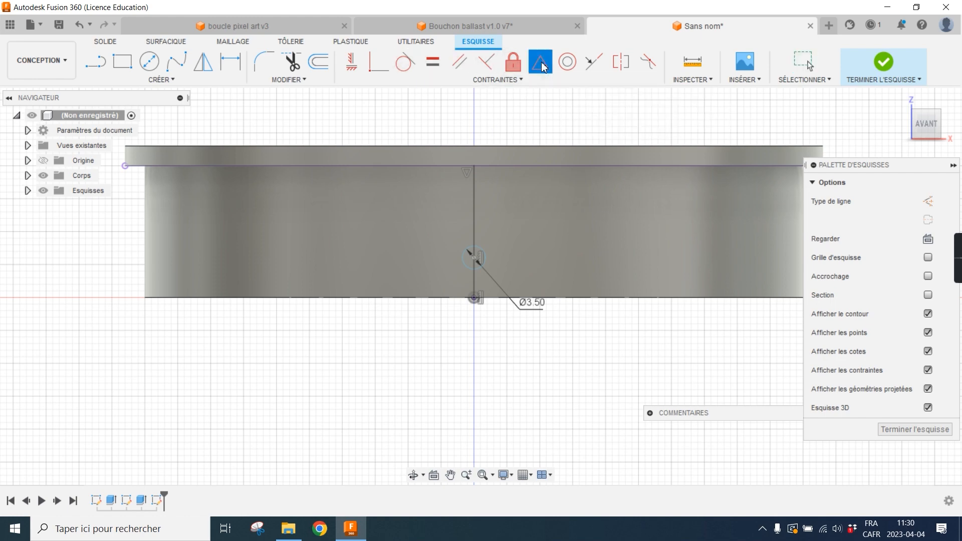
pyautogui.click(473, 220)
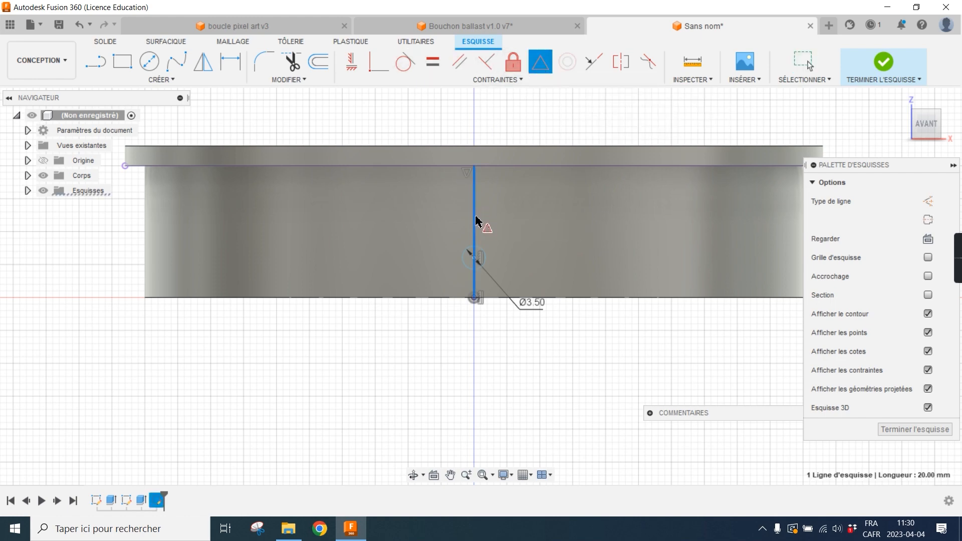
pyautogui.click(475, 259)
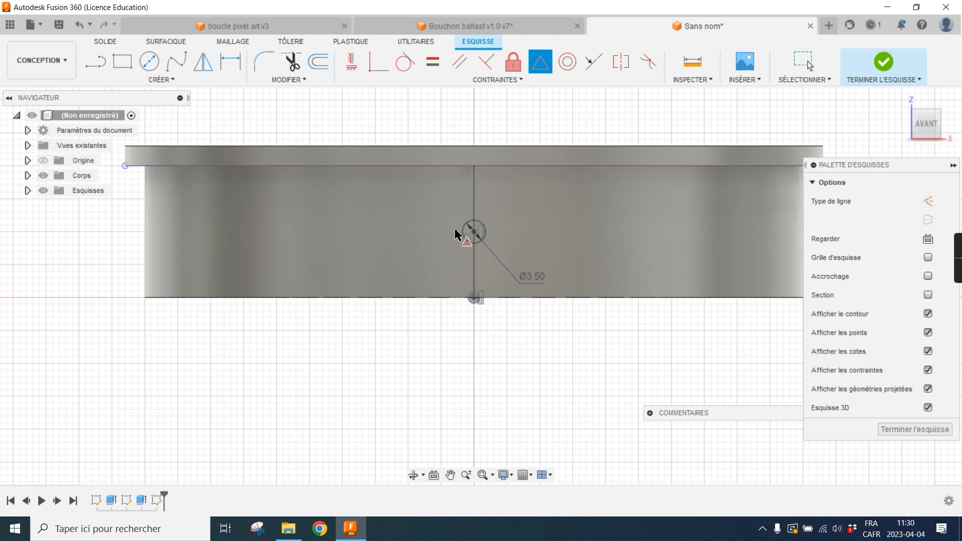
pyautogui.press('Escape')
# Convert the vertical line through the circle into a construction line
pyautogui.click(474, 201)
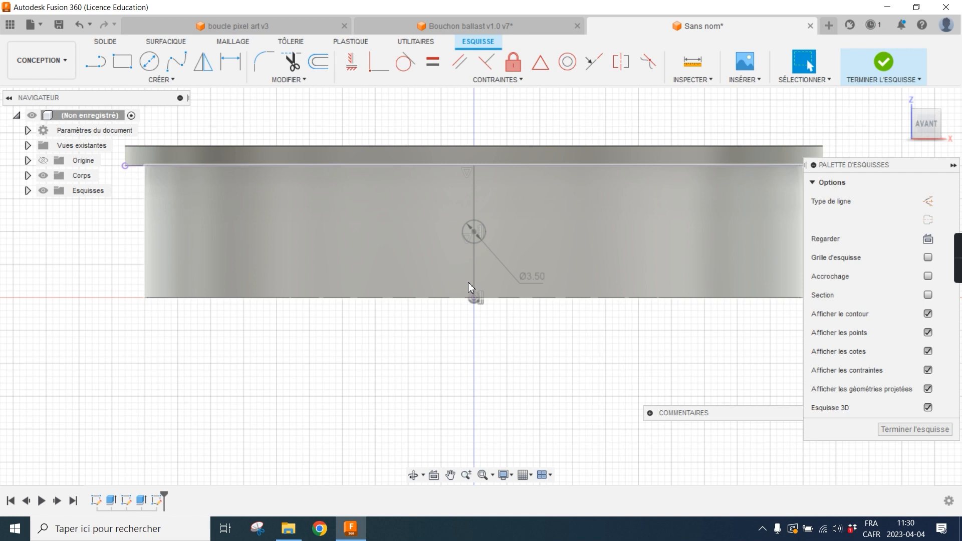
pyautogui.click(473, 193)
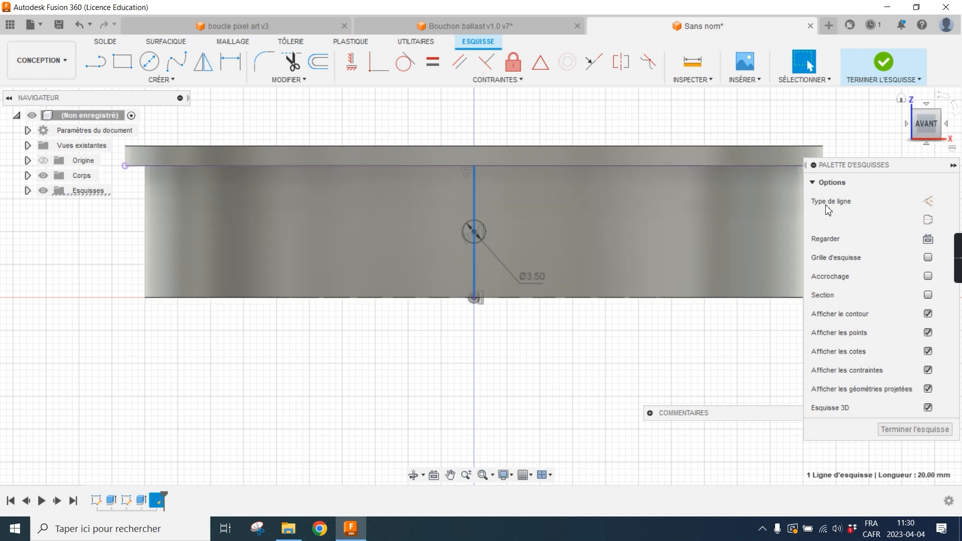
pyautogui.click(928, 202)
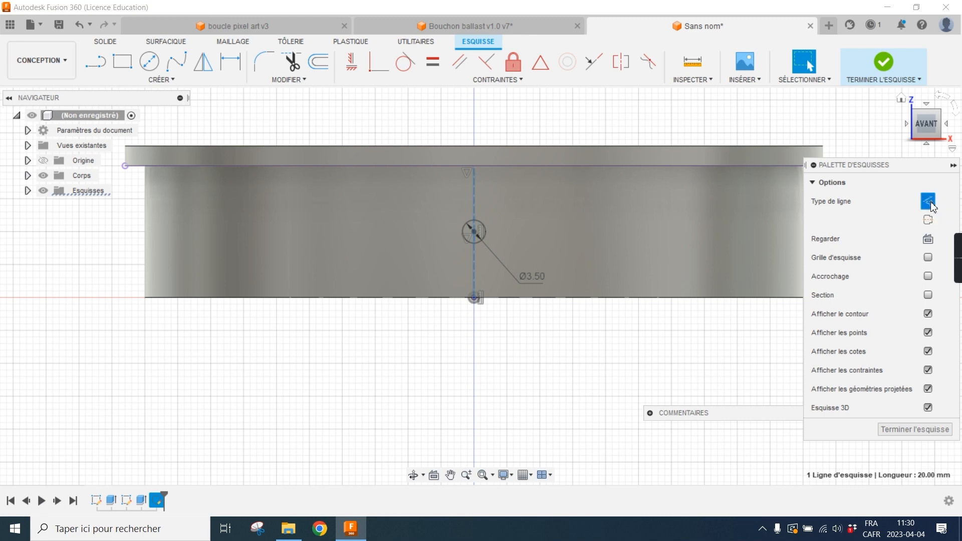
pyautogui.click(612, 343)
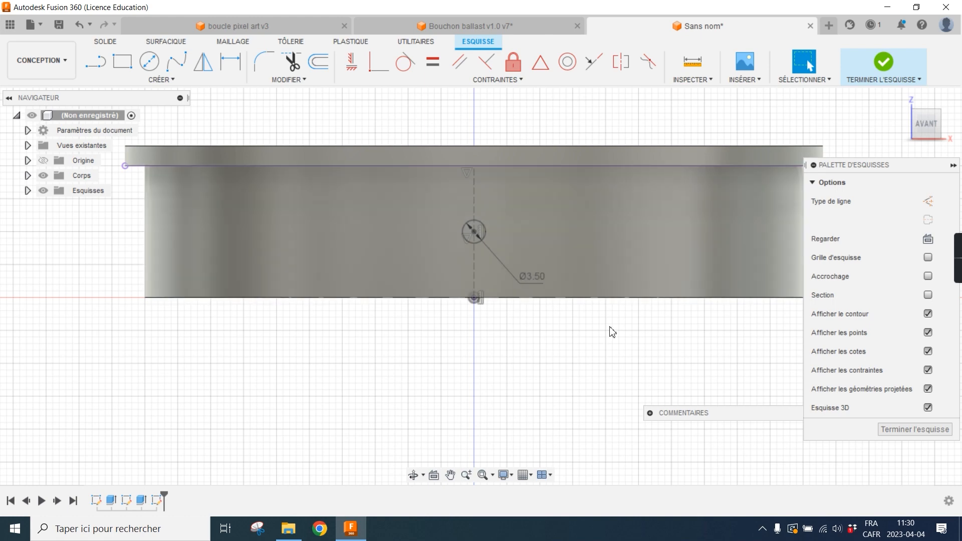
# Turn the vertical construction line back into a normal sketch line
pyautogui.scroll(-2, 522, 240)
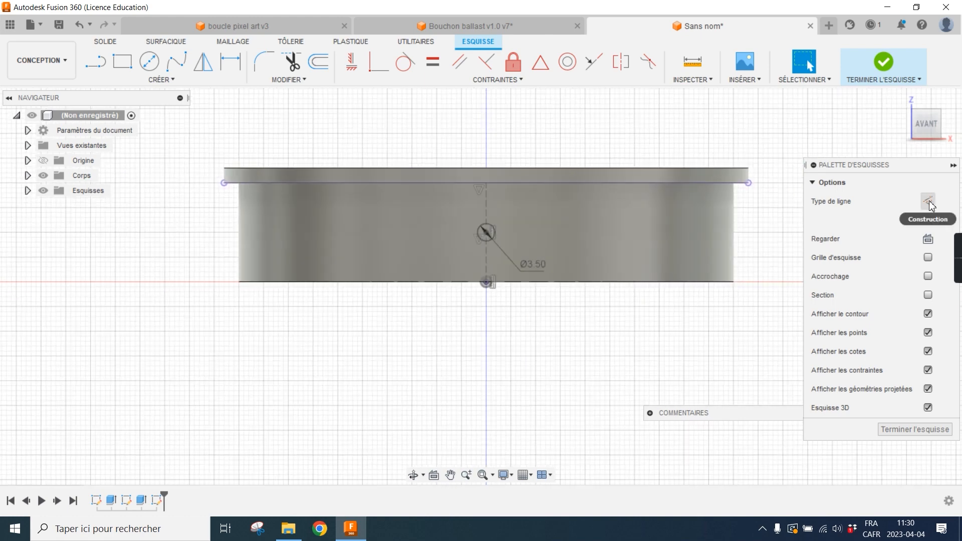
pyautogui.click(485, 203)
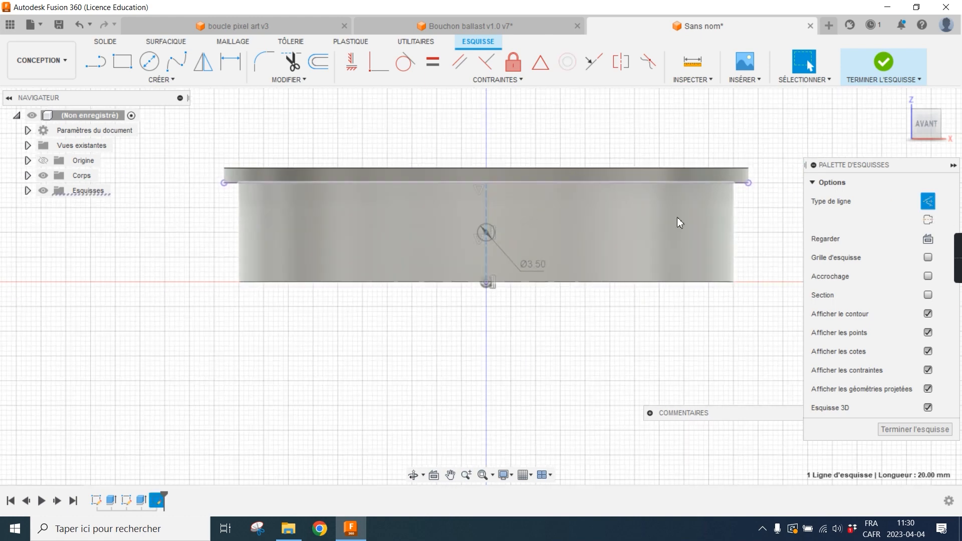
pyautogui.press('x')
pyautogui.click(613, 324)
# Start an extrusion for the 3.5 mm circle and set its operation to Couper
pyautogui.scroll(3, 572, 293)
pyautogui.moveTo(503, 247)
pyautogui.keyDown('shift'); pyautogui.mouseDown(button='middle')
pyautogui.moveTo(570, 260)
pyautogui.moveTo(591, 206)
pyautogui.moveTo(586, 214)
pyautogui.mouseUp(button='middle'); pyautogui.keyUp('shift')
pyautogui.scroll(-3, 571, 245)
pyautogui.click(106, 42)
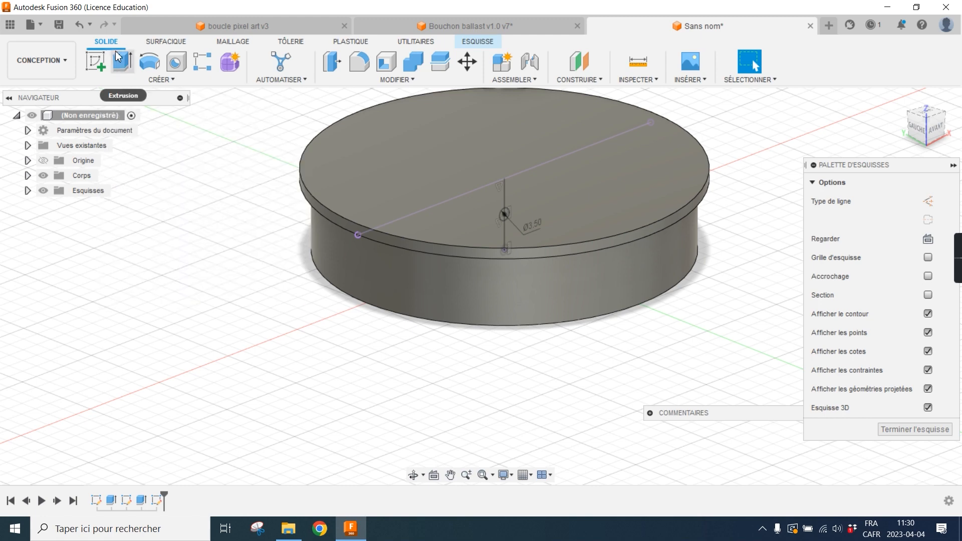
pyautogui.click(122, 61)
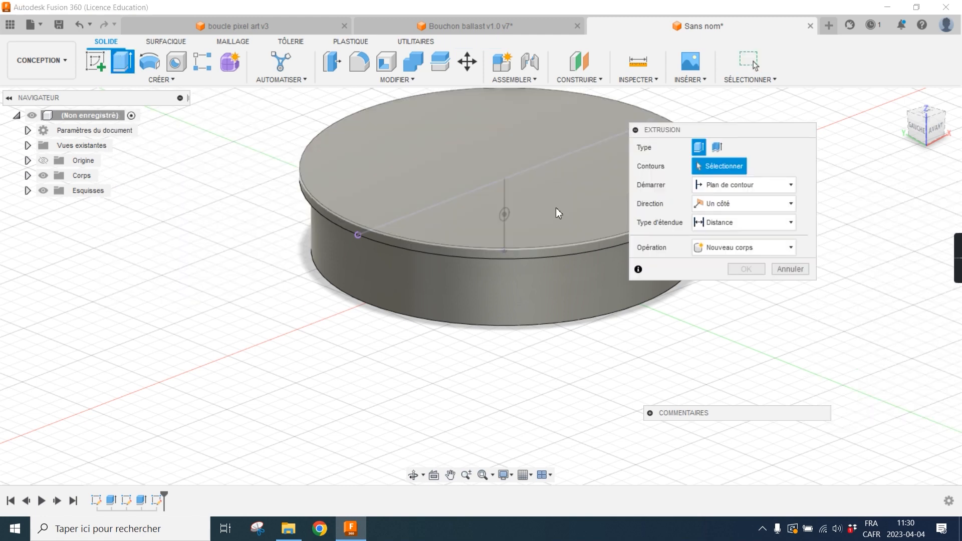
pyautogui.scroll(5, 518, 214)
pyautogui.moveTo(474, 230)
pyautogui.keyDown('shift'); pyautogui.mouseDown(button='middle')
pyautogui.moveTo(450, 235)
pyautogui.moveTo(492, 217)
pyautogui.moveTo(368, 233)
pyautogui.mouseUp(button='middle'); pyautogui.keyUp('shift')
pyautogui.scroll(2, 396, 247)
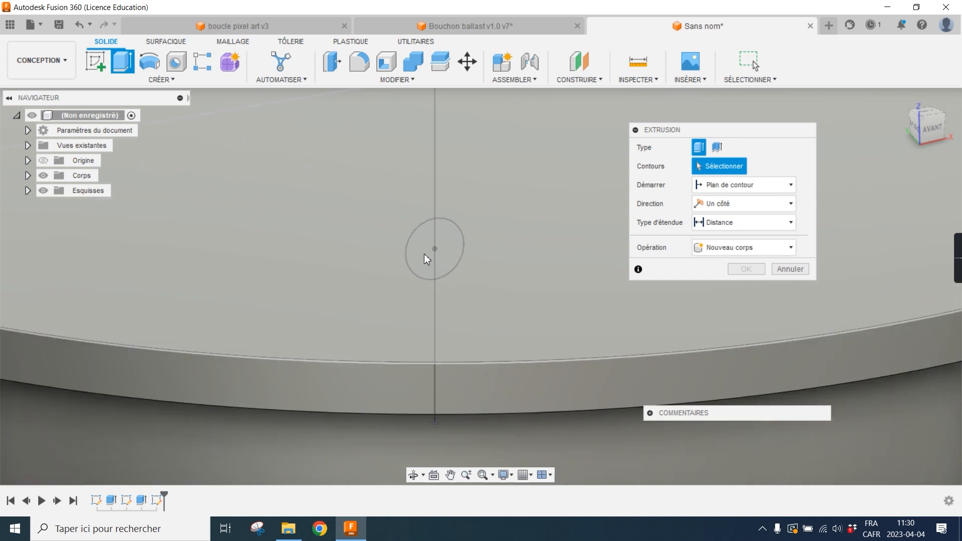
pyautogui.click(418, 248)
pyautogui.click(421, 255)
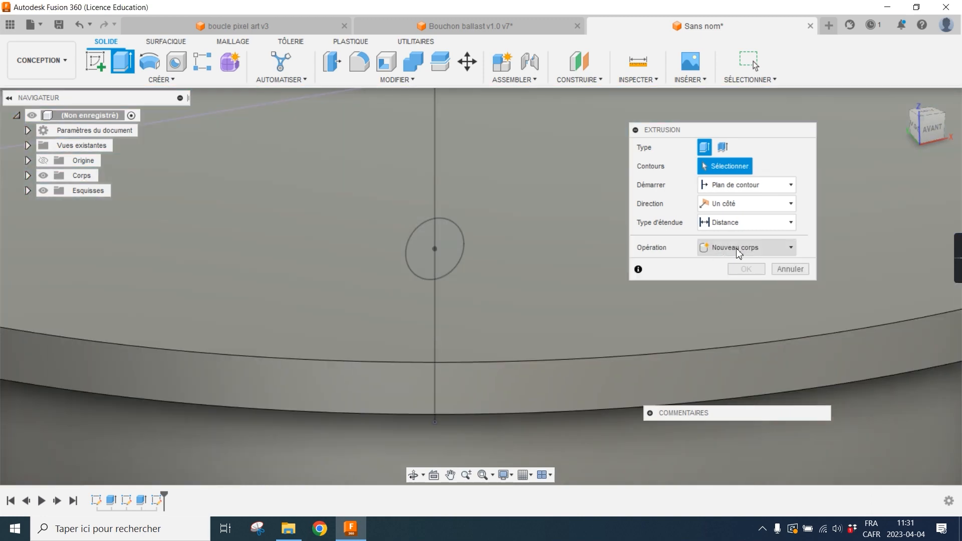
pyautogui.click(738, 249)
pyautogui.click(724, 278)
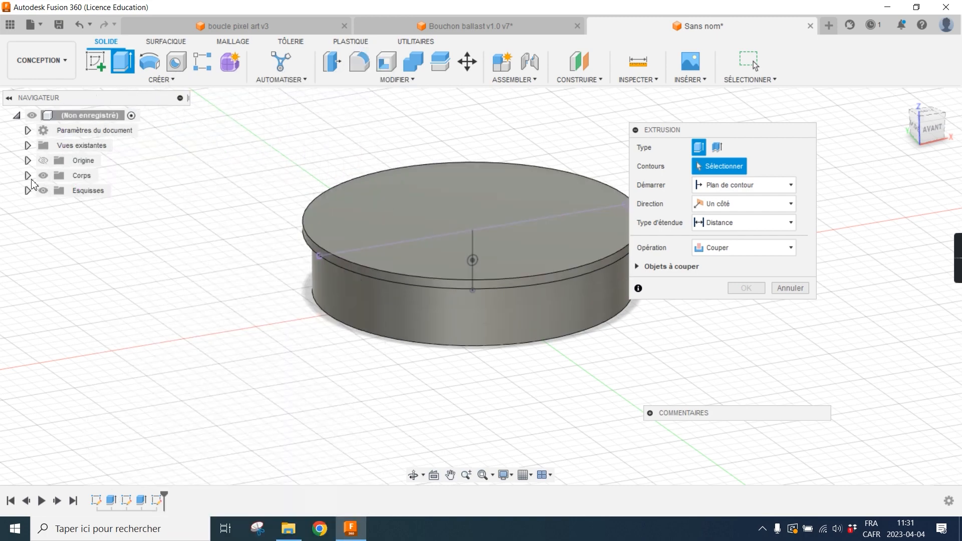
# Hide the solid body Corps1 and select both halves of the small circle as extrusion contours
pyautogui.click(27, 175)
pyautogui.click(76, 191)
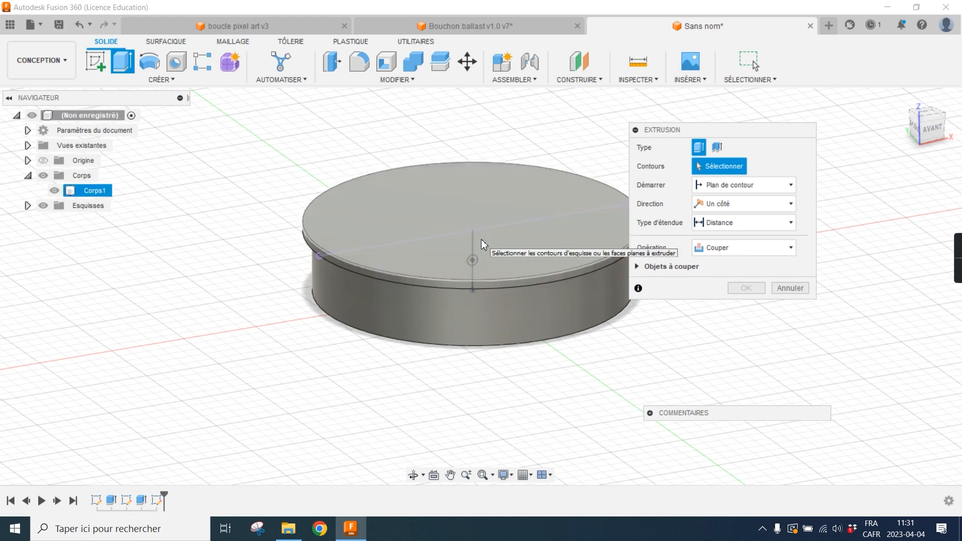
pyautogui.click(281, 235)
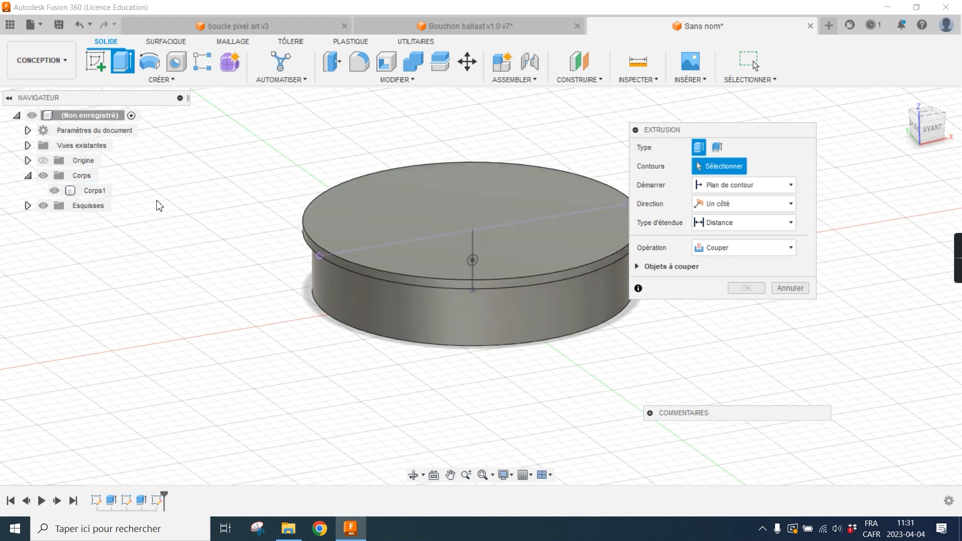
pyautogui.click(55, 190)
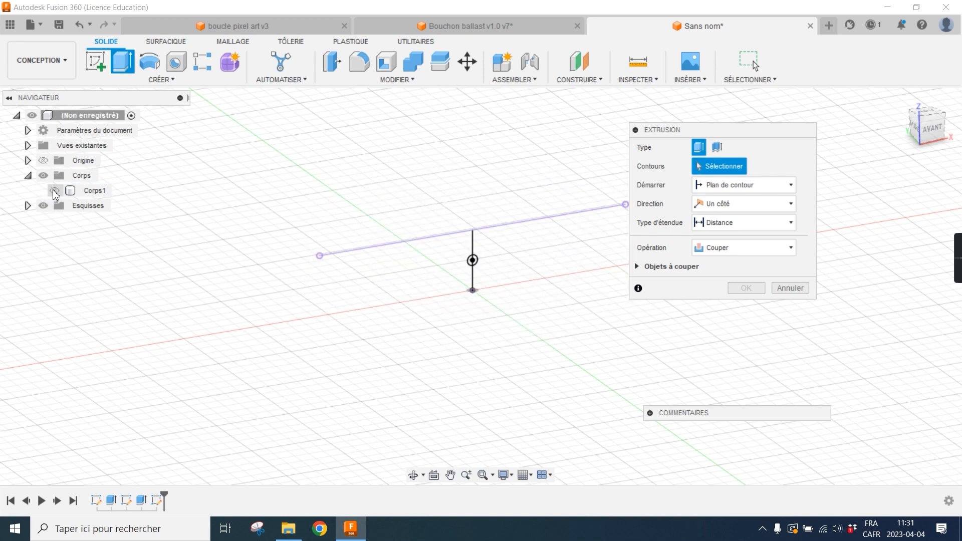
pyautogui.click(54, 190)
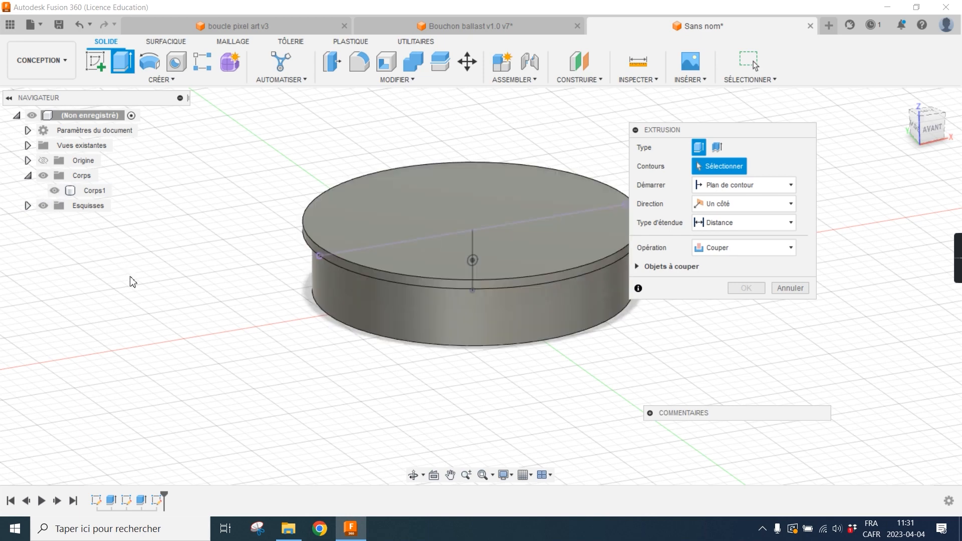
pyautogui.click(54, 190)
pyautogui.moveTo(510, 282)
pyautogui.keyDown('shift'); pyautogui.mouseDown(button='middle')
pyautogui.moveTo(509, 268)
pyautogui.moveTo(406, 254)
pyautogui.mouseUp(button='middle'); pyautogui.keyUp('shift')
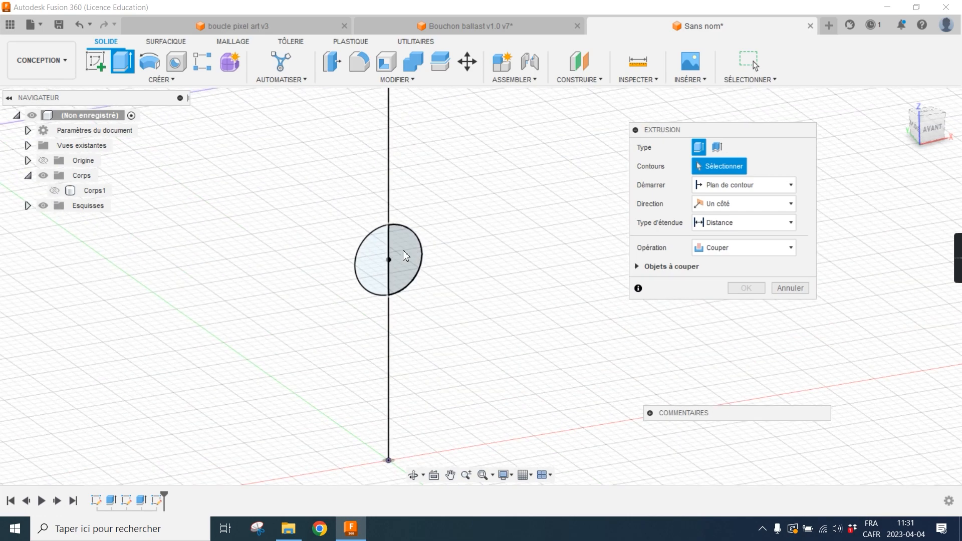
pyautogui.click(405, 250)
pyautogui.click(381, 268)
# Show Corps1 again and cut the circle one-sided through the plug's front wall with extent type Tout
pyautogui.keyDown('shift'); pyautogui.moveTo(528, 275); pyautogui.dragTo(408, 236, button='middle'); pyautogui.keyUp('shift')
pyautogui.click(55, 190)
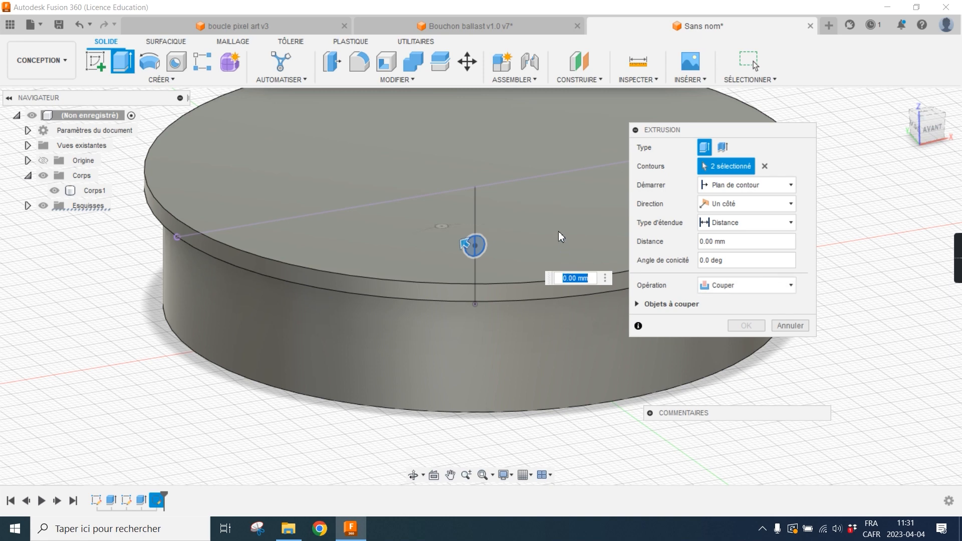
pyautogui.moveTo(560, 235); pyautogui.dragTo(478, 227, button='middle')
pyautogui.moveTo(381, 235); pyautogui.dragTo(743, 423)
pyautogui.scroll(-2, 506, 289)
pyautogui.keyDown('shift'); pyautogui.moveTo(506, 288); pyautogui.dragTo(527, 273, button='middle'); pyautogui.keyUp('shift')
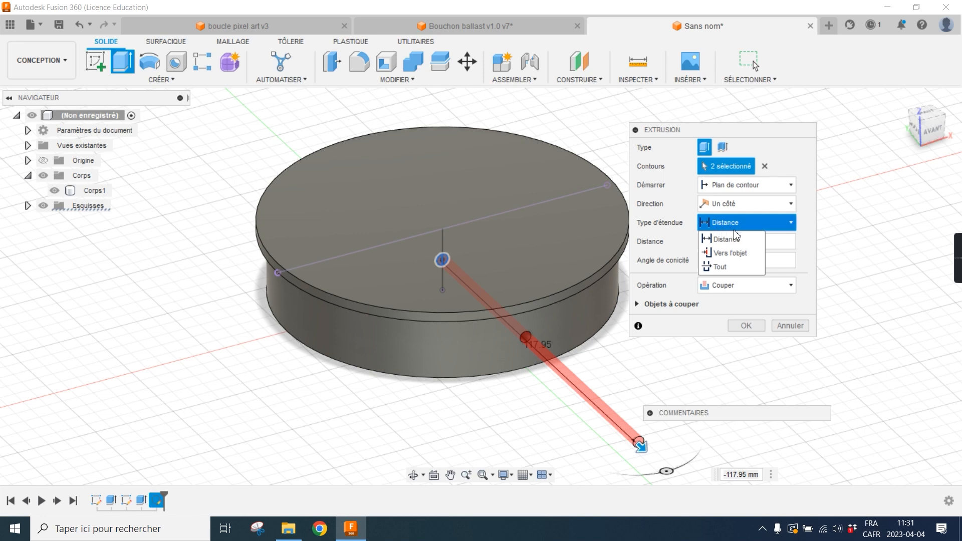
pyautogui.click(741, 267)
pyautogui.moveTo(531, 272); pyautogui.dragTo(398, 274, button='middle')
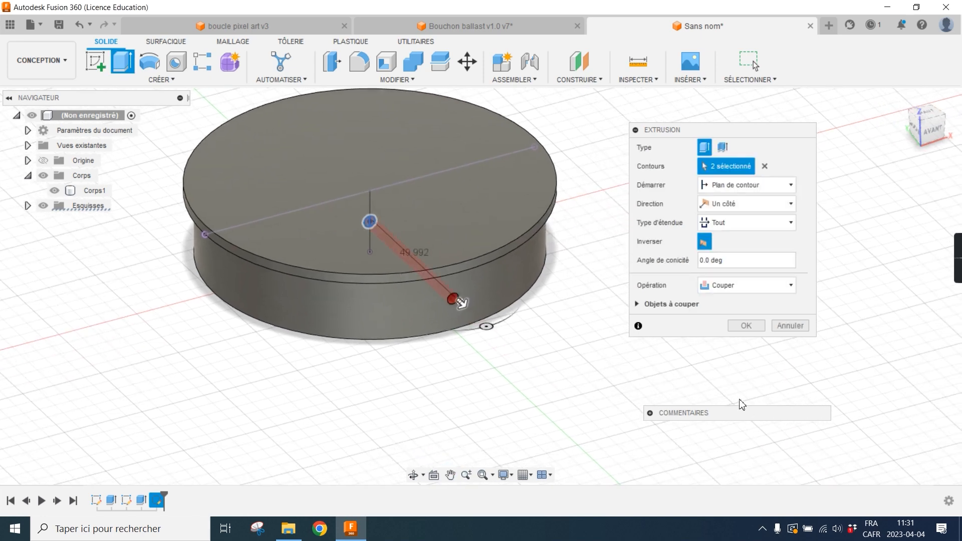
pyautogui.click(745, 325)
pyautogui.keyDown('shift'); pyautogui.moveTo(662, 302); pyautogui.dragTo(684, 317, button='middle'); pyautogui.keyUp('shift')
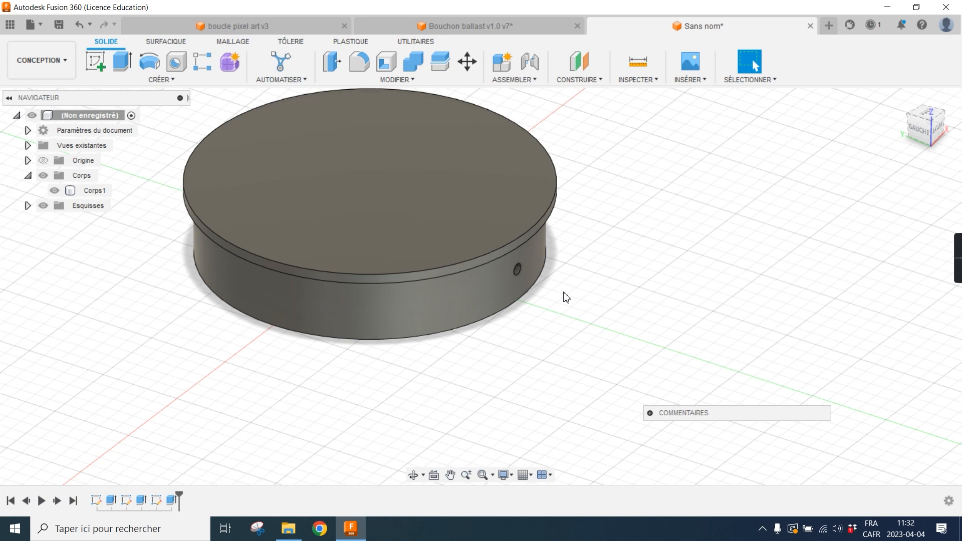
# Start a circular pattern with object type Fonctions and select the radial hole cut as the object
pyautogui.click(169, 79)
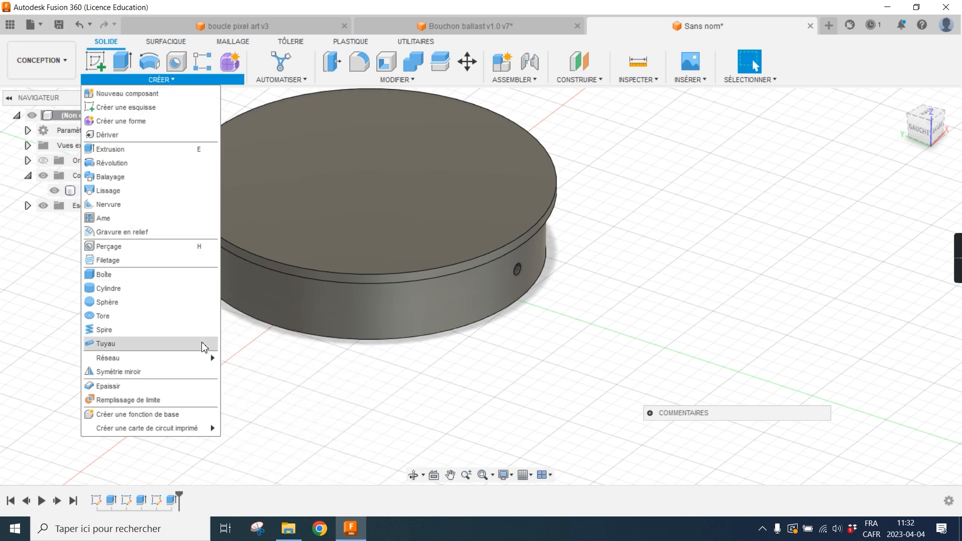
pyautogui.moveTo(210, 360)
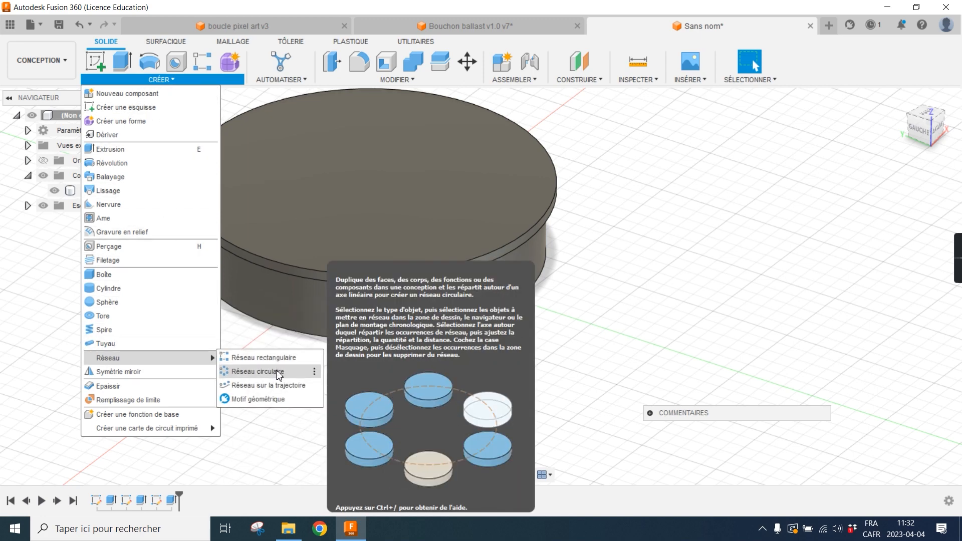
pyautogui.click(279, 374)
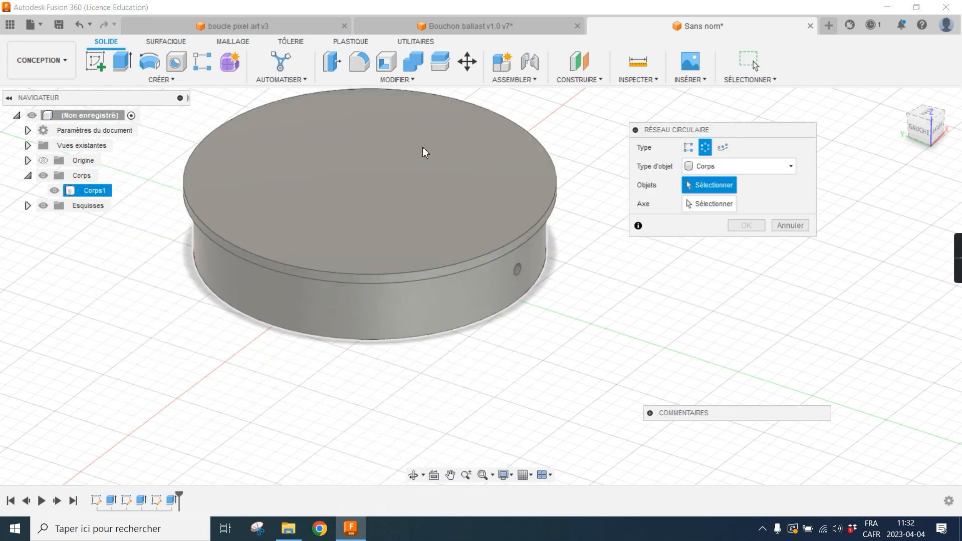
pyautogui.click(710, 171)
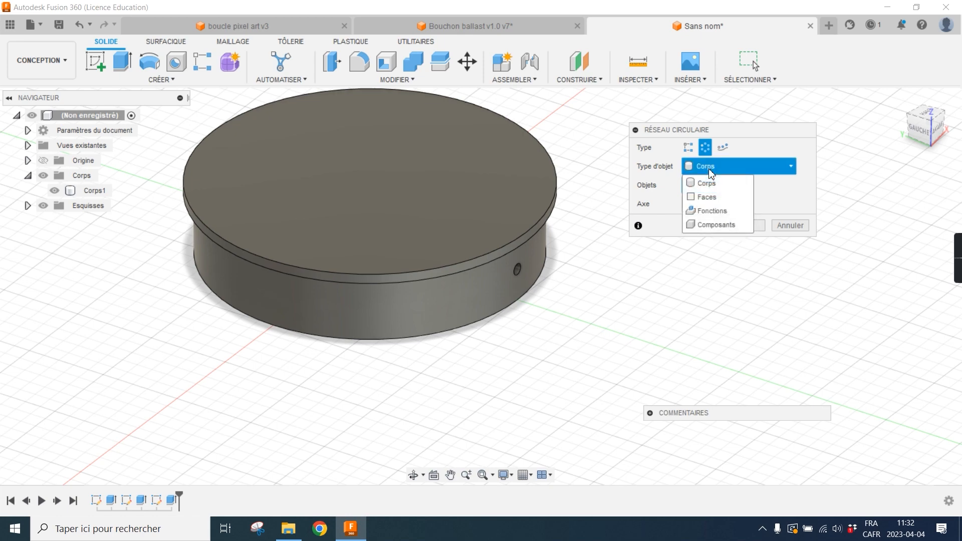
pyautogui.click(717, 216)
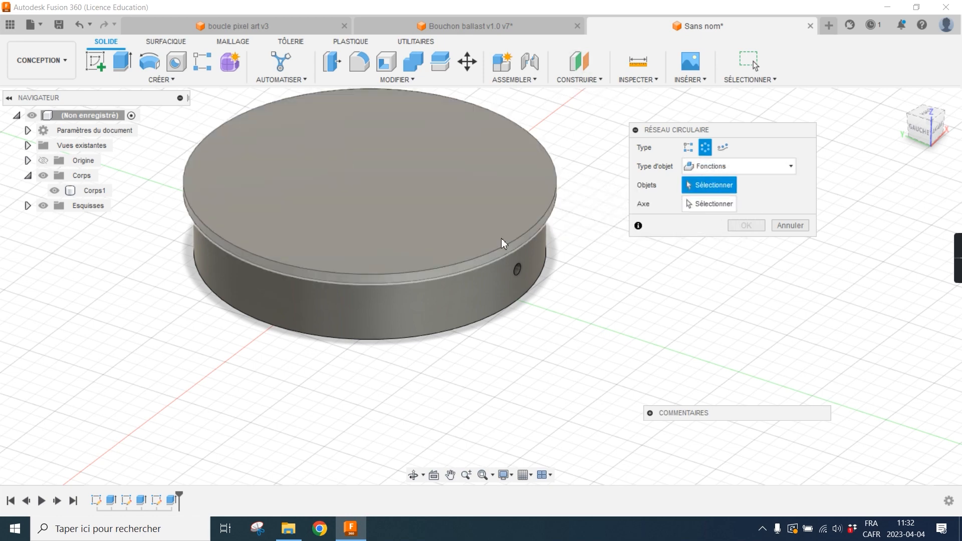
pyautogui.scroll(8, 500, 258)
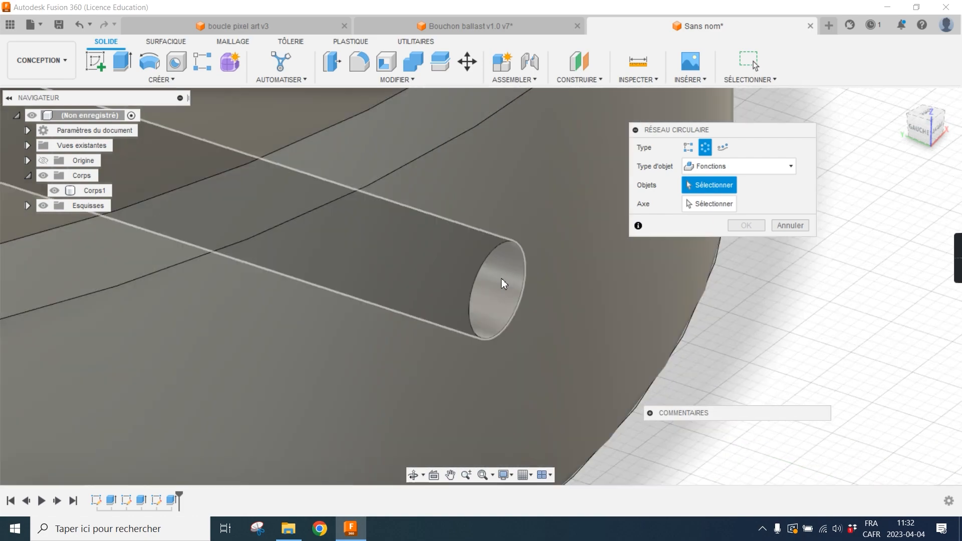
pyautogui.click(505, 271)
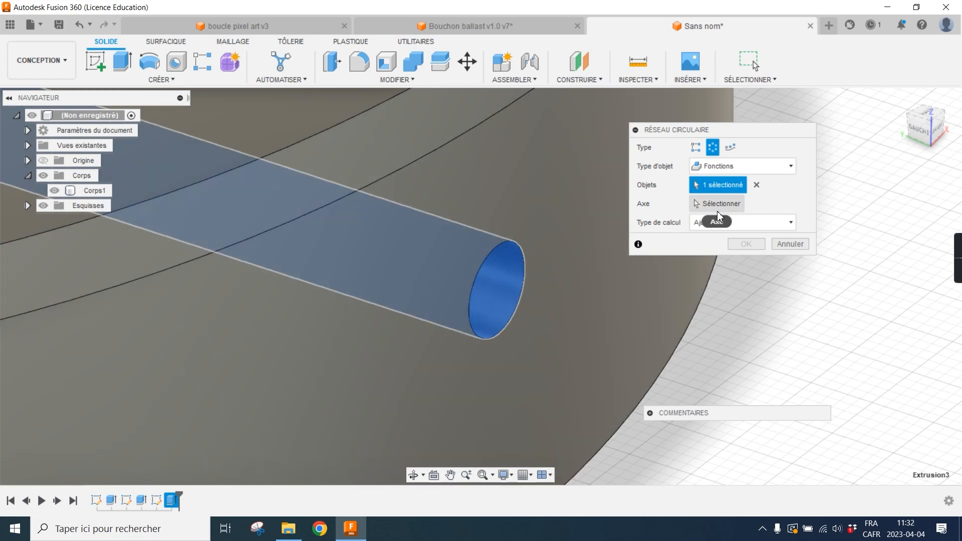
# Pattern the hole around the cap's vertical Z axis with Complet distribution and a quantity of 3
pyautogui.click(718, 203)
pyautogui.scroll(-5, 552, 200)
pyautogui.scroll(-2, 445, 204)
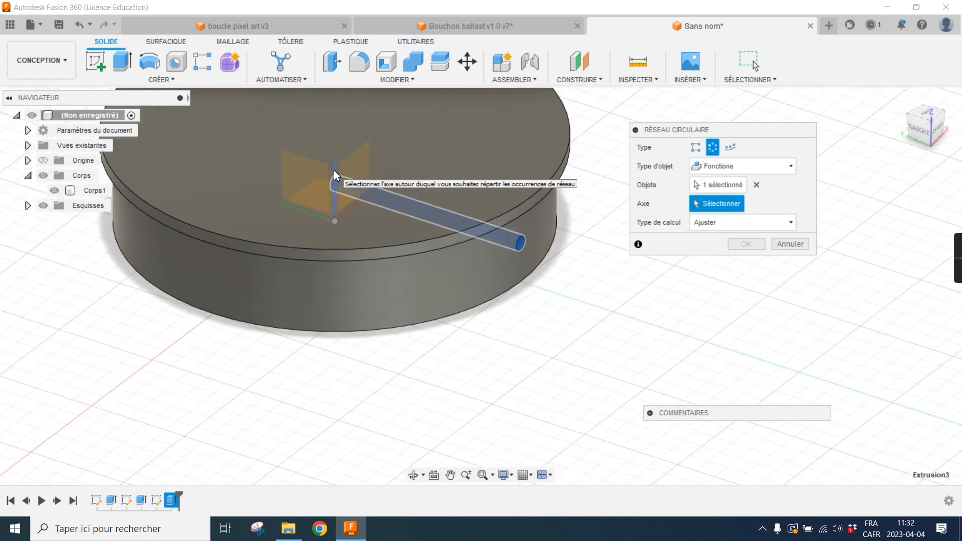
pyautogui.click(334, 171)
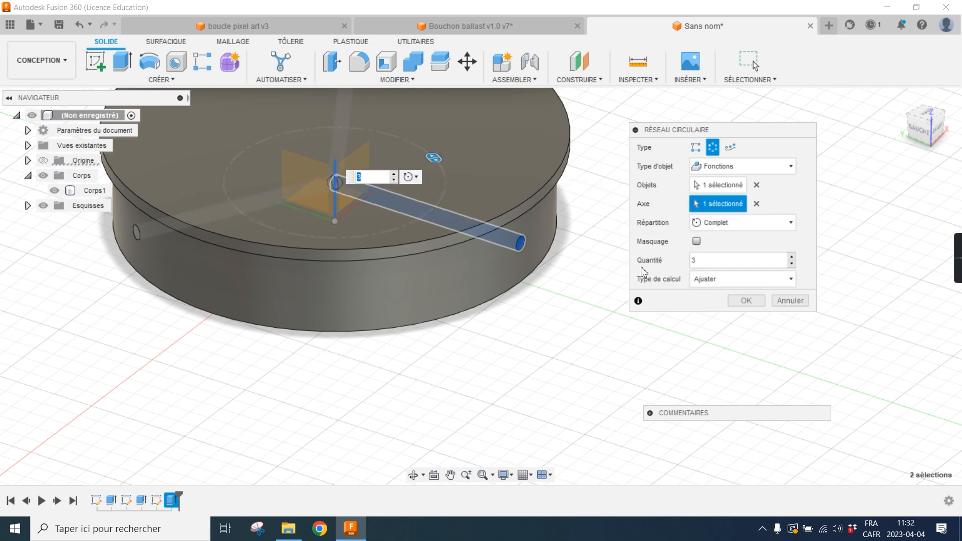
pyautogui.scroll(-5, 464, 176)
pyautogui.scroll(3, 424, 134)
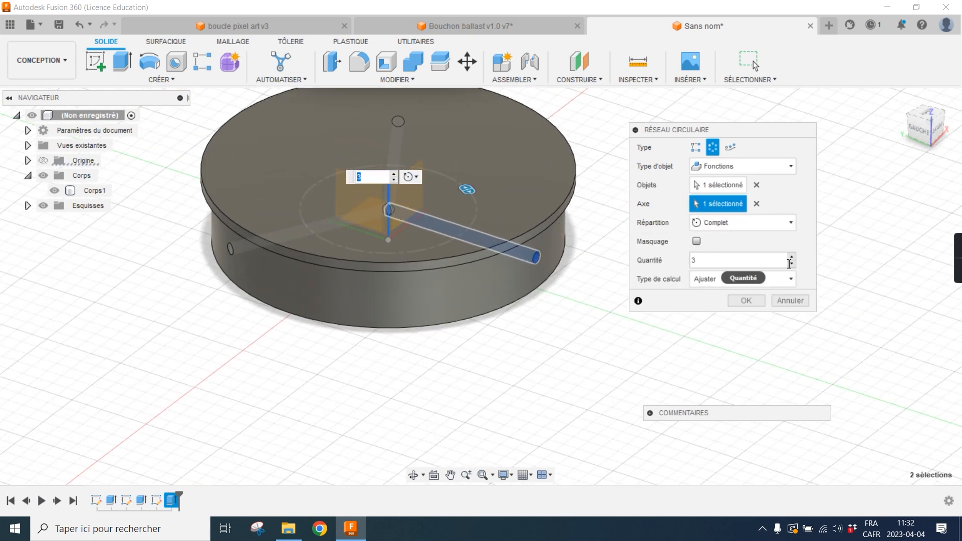
pyautogui.click(791, 256)
pyautogui.click(791, 264)
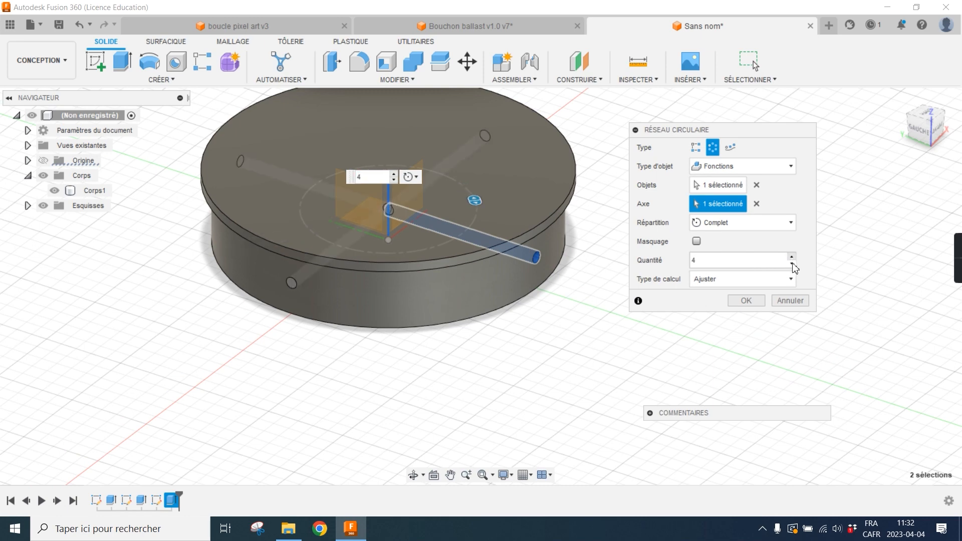
pyautogui.click(746, 300)
pyautogui.keyDown('shift'); pyautogui.moveTo(651, 298); pyautogui.dragTo(894, 251, button='middle'); pyautogui.keyUp('shift')
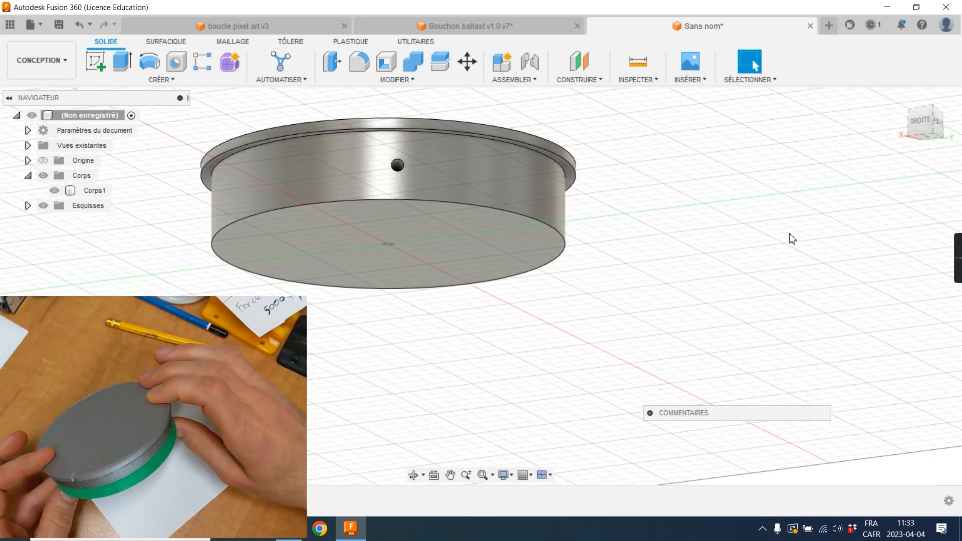
# Create a new sketch on the flat underside face of the plug
pyautogui.keyDown('shift'); pyautogui.moveTo(583, 223); pyautogui.dragTo(611, 183, button='middle'); pyautogui.keyUp('shift')
pyautogui.scroll(-3, 400, 188)
pyautogui.scroll(3, 384, 171)
pyautogui.moveTo(394, 190); pyautogui.dragTo(536, 234, button='middle')
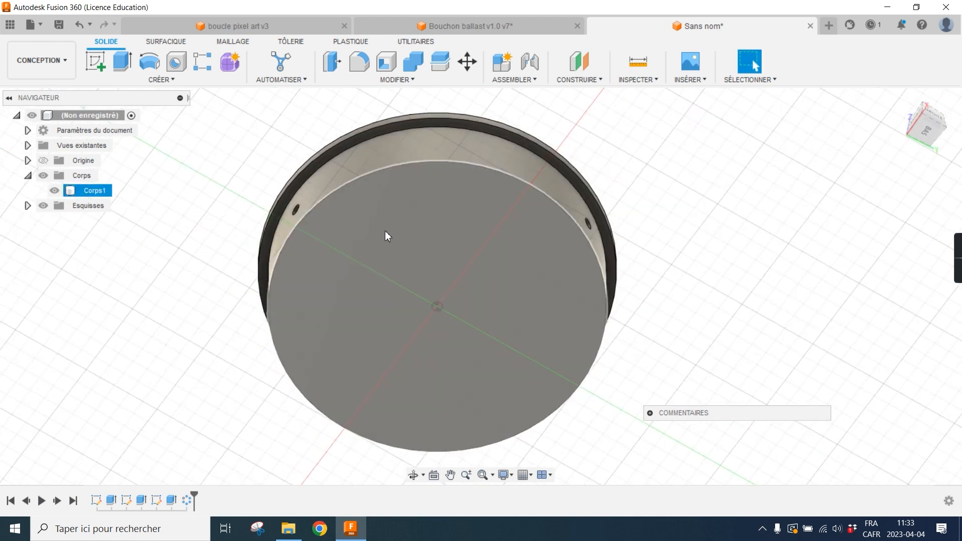
pyautogui.click(455, 226)
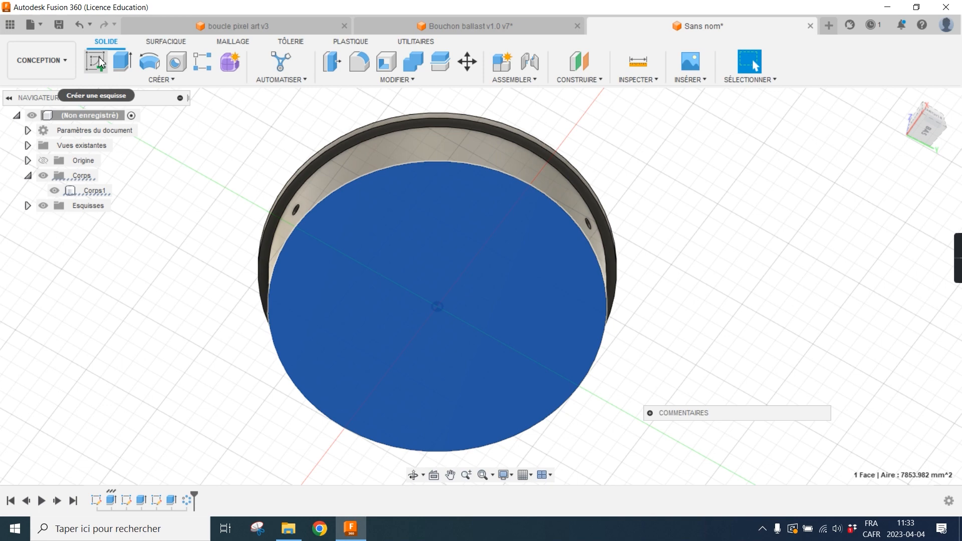
pyautogui.click(98, 57)
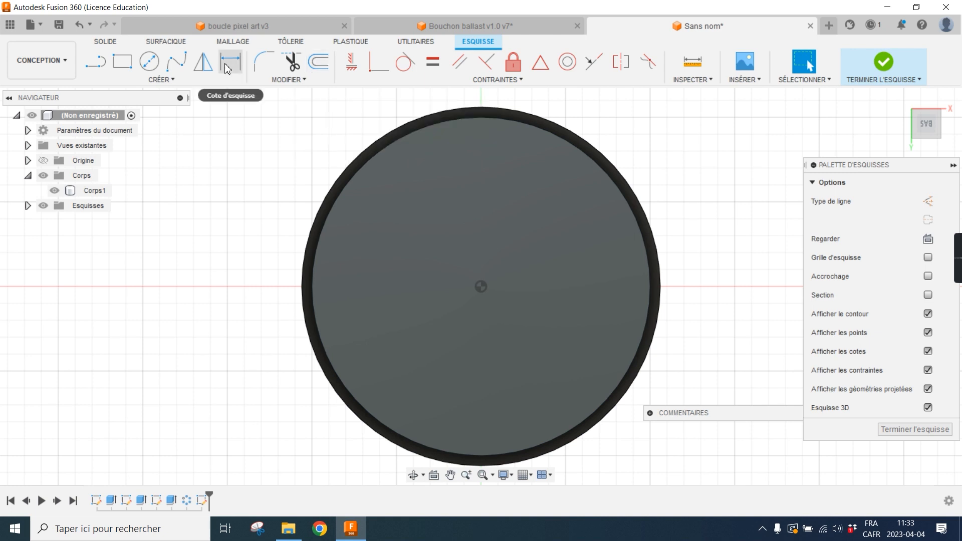
pyautogui.click(149, 61)
pyautogui.click(481, 286)
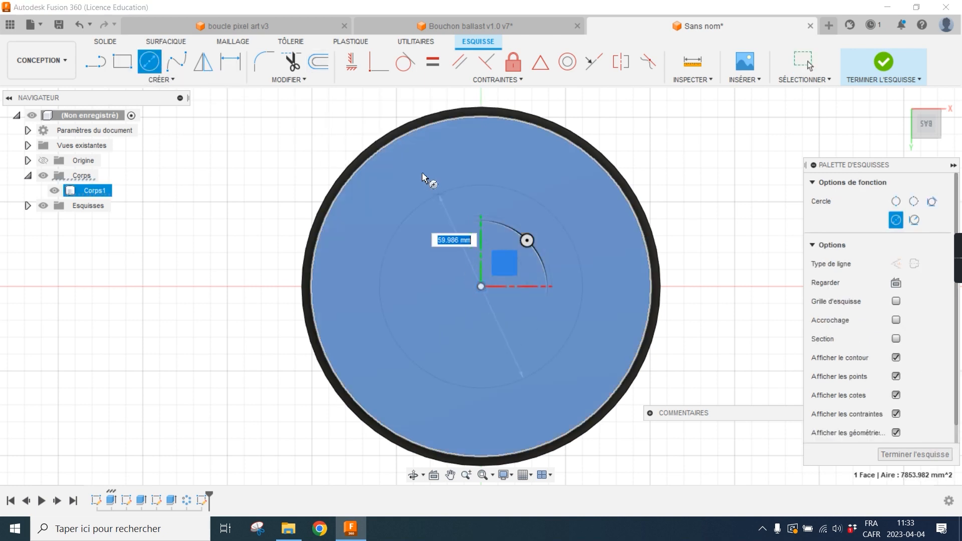
pyautogui.click(418, 160)
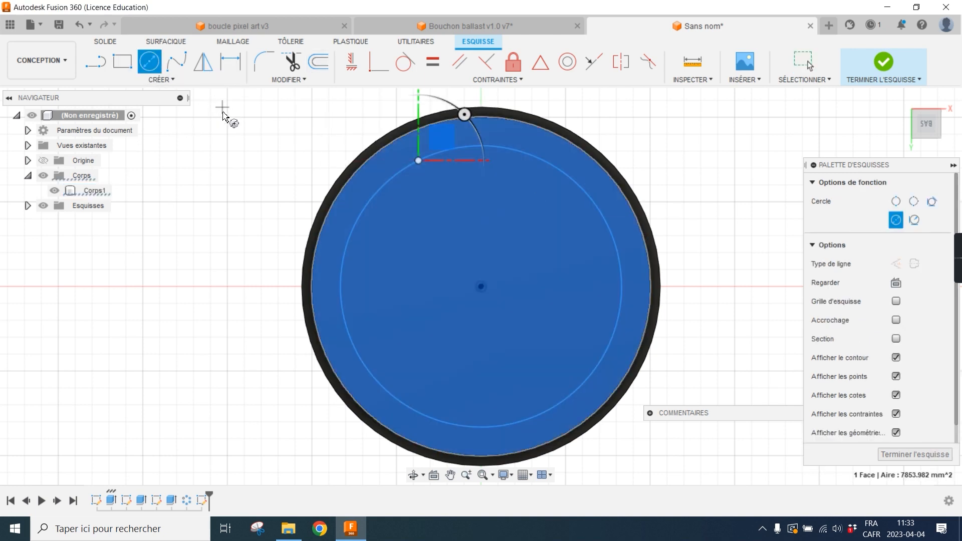
pyautogui.press('Escape')
pyautogui.hotkey('ctrl', 'z')
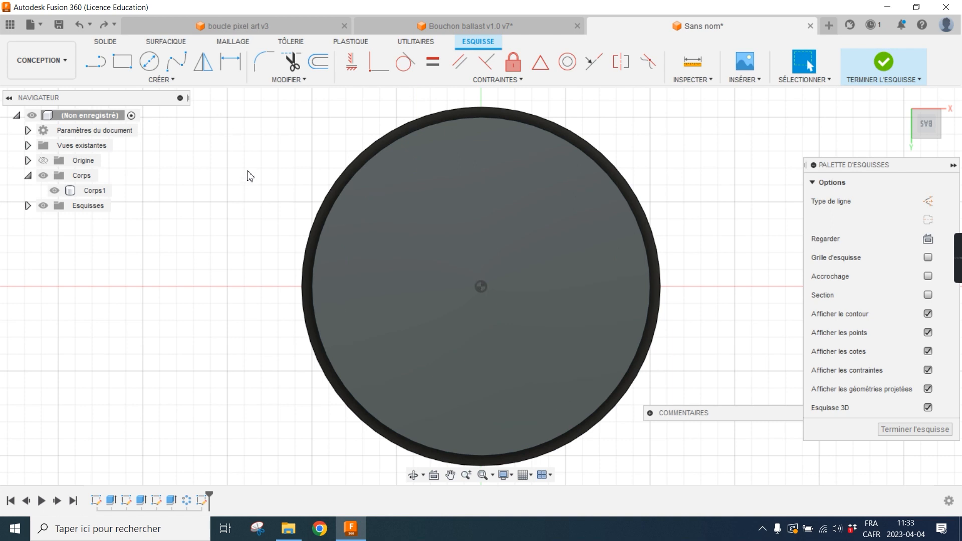
# Offset the plug's circular edge inward by -6 mm in the underside sketch, with chain selection on
pyautogui.click(323, 64)
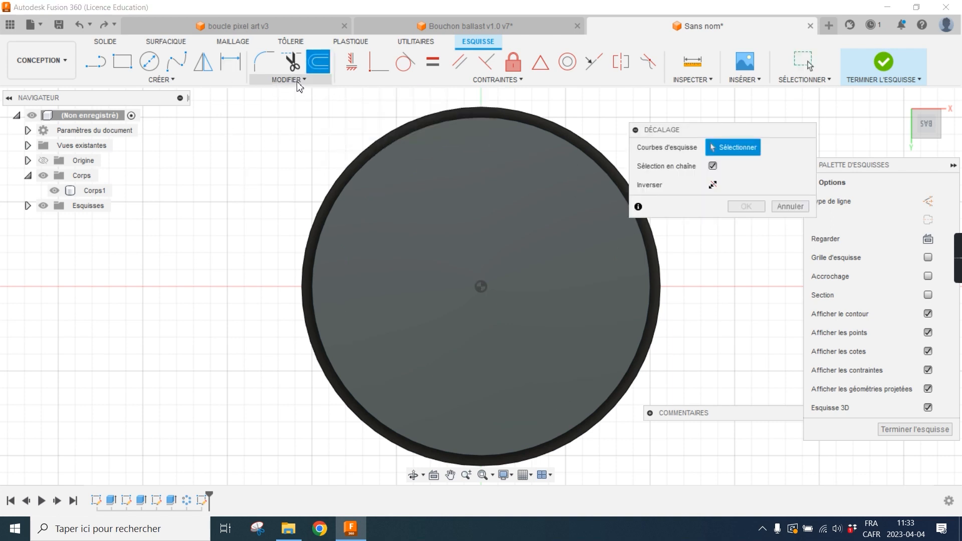
pyautogui.click(389, 150)
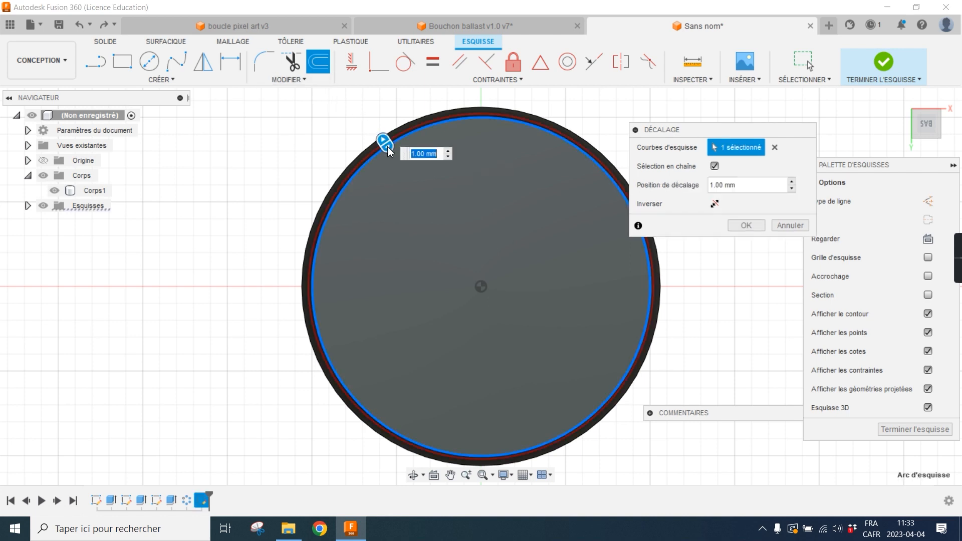
pyautogui.moveTo(383, 143); pyautogui.dragTo(400, 166)
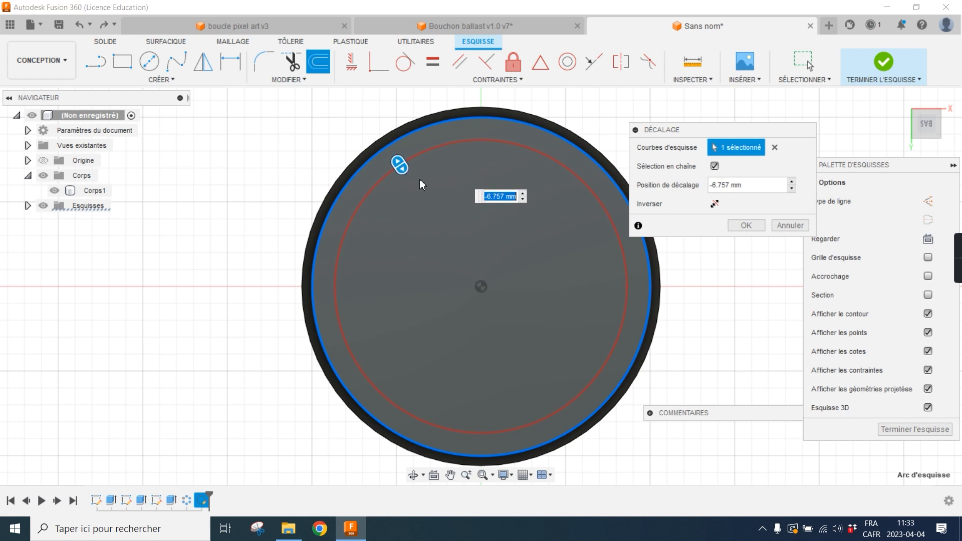
pyautogui.write('-')
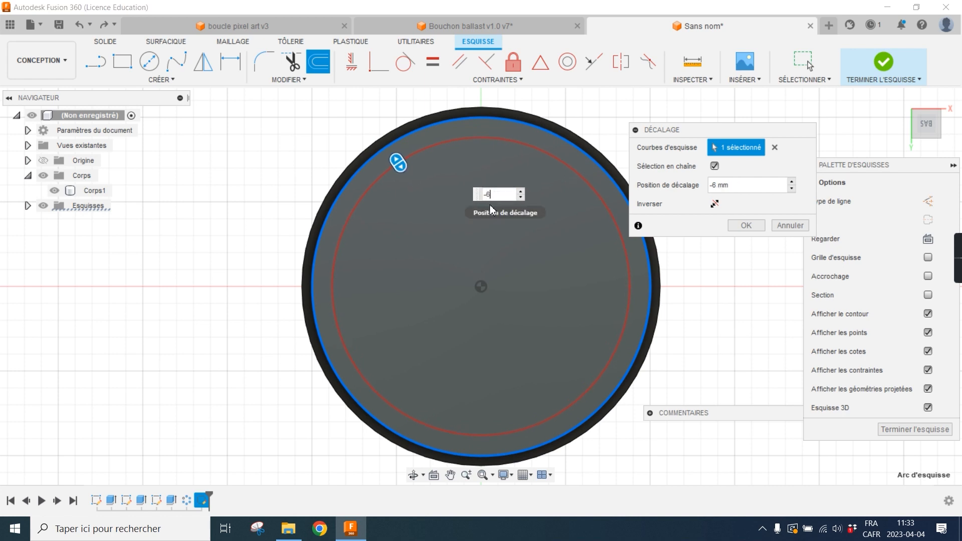
pyautogui.write('6')
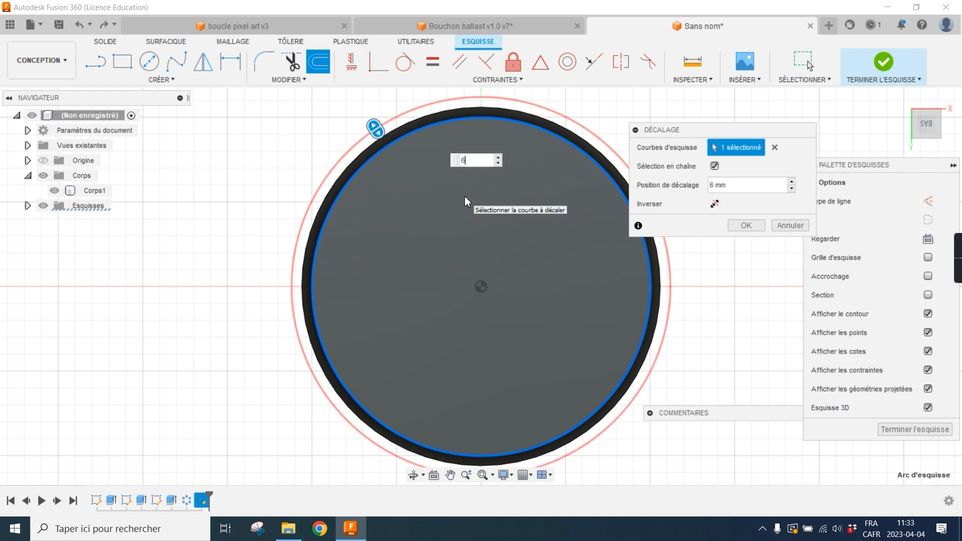
pyautogui.moveTo(486, 160); pyautogui.dragTo(452, 160)
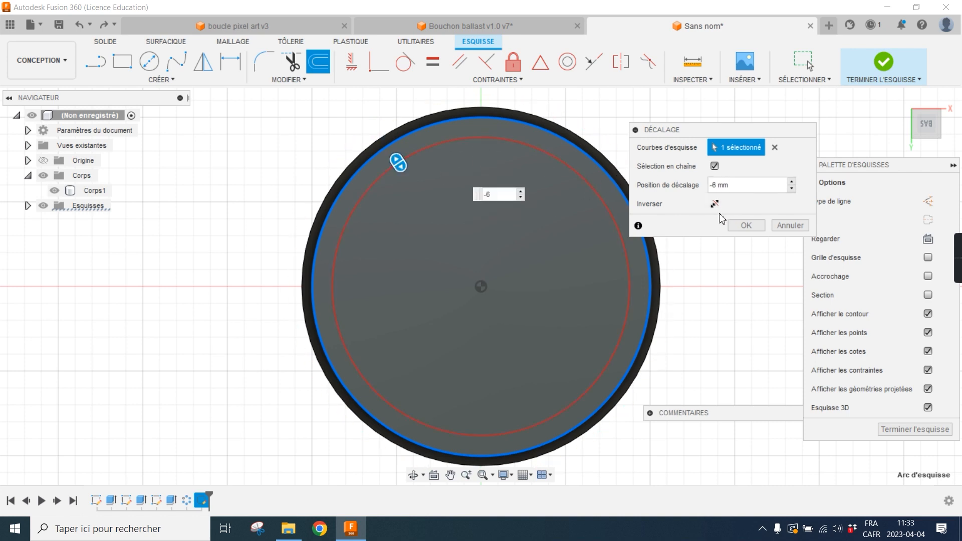
pyautogui.click(746, 226)
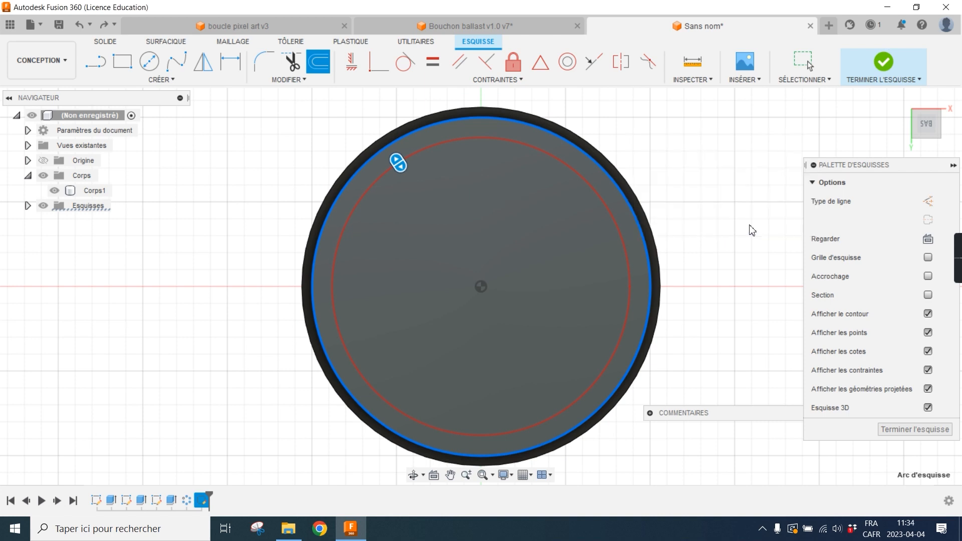
pyautogui.moveTo(400, 153); pyautogui.dragTo(278, 191)
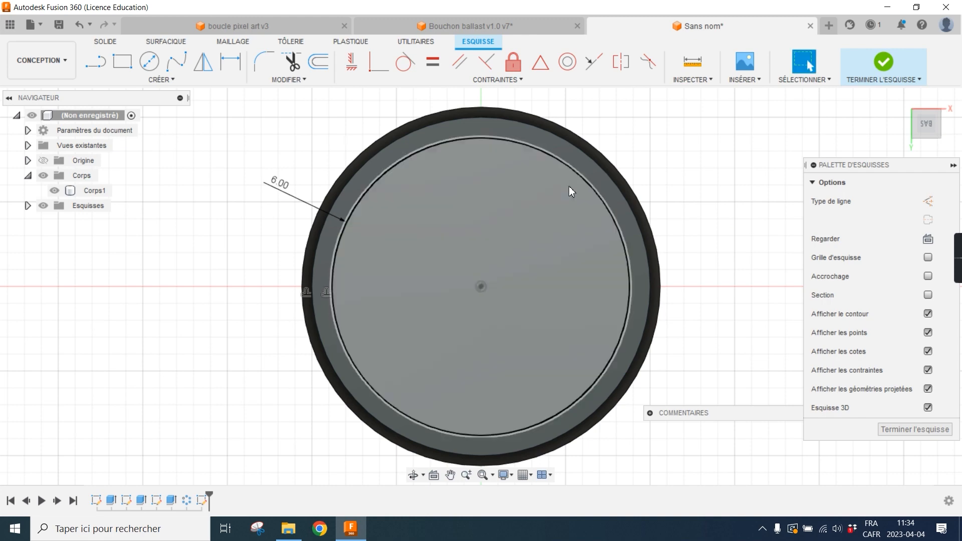
# Extrude the inner circle on the underside into the plug as a one-sided cut (Couper) with a distance of -18 mm
pyautogui.keyDown('shift'); pyautogui.moveTo(630, 232); pyautogui.dragTo(551, 210, button='middle'); pyautogui.keyUp('shift')
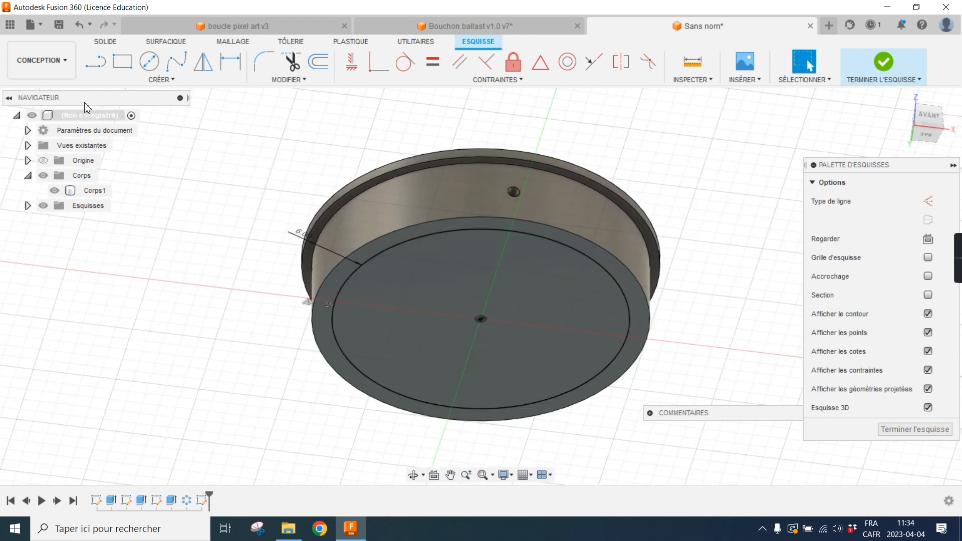
pyautogui.click(106, 42)
pyautogui.click(123, 62)
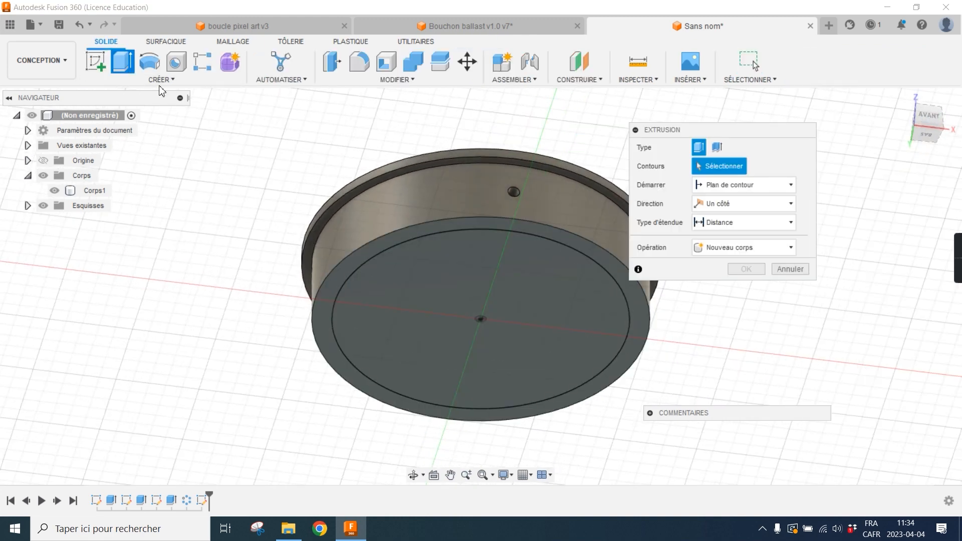
pyautogui.click(422, 273)
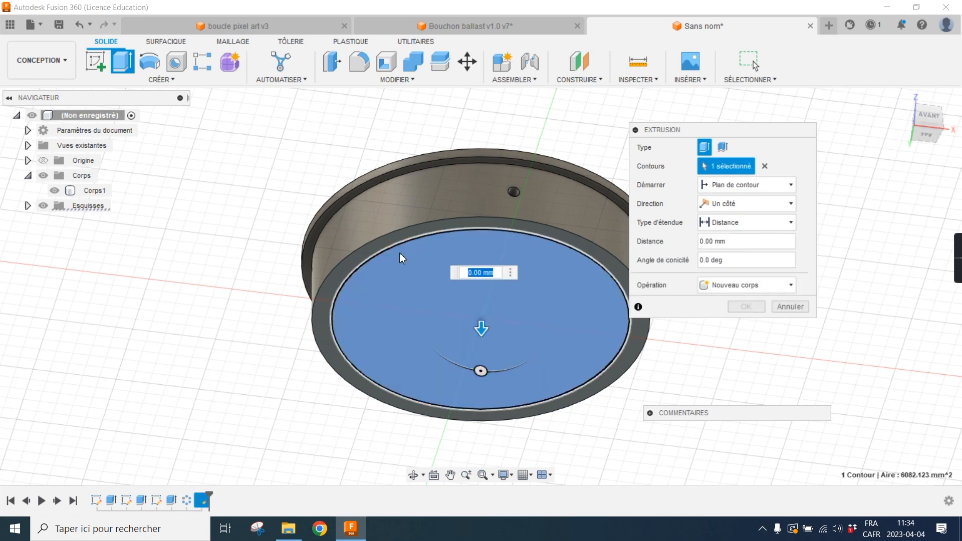
pyautogui.keyDown('shift'); pyautogui.moveTo(458, 271); pyautogui.dragTo(450, 287, button='middle'); pyautogui.keyUp('shift')
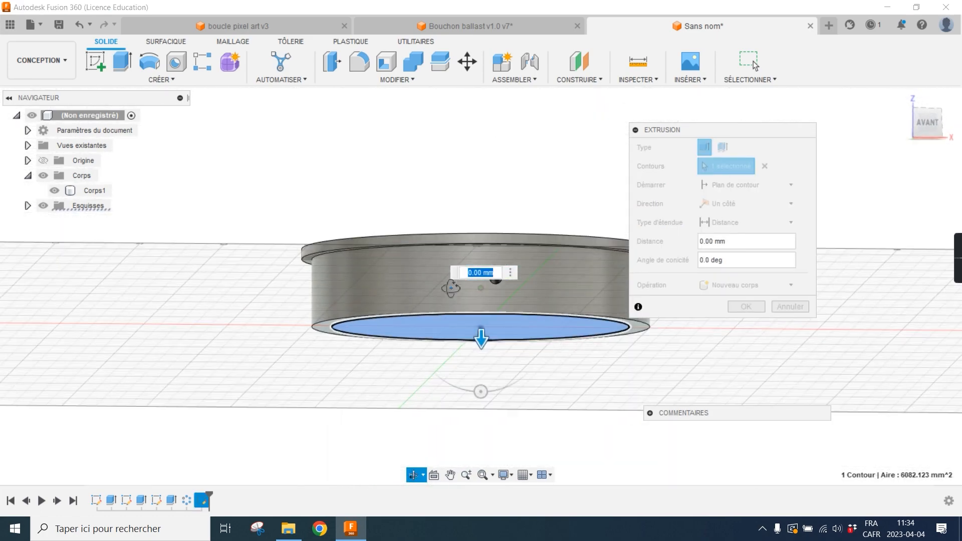
pyautogui.moveTo(482, 341); pyautogui.dragTo(495, 282)
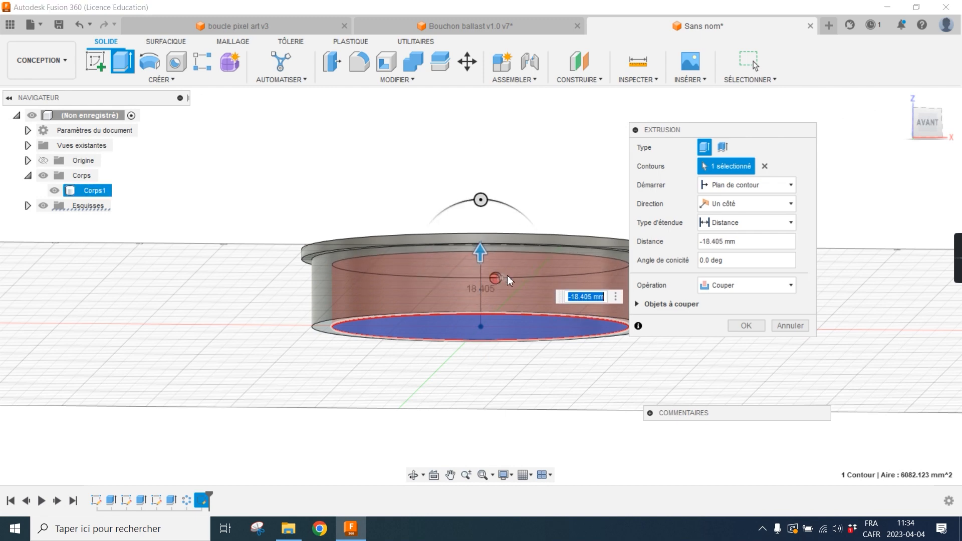
pyautogui.click(745, 248)
pyautogui.write('-18')
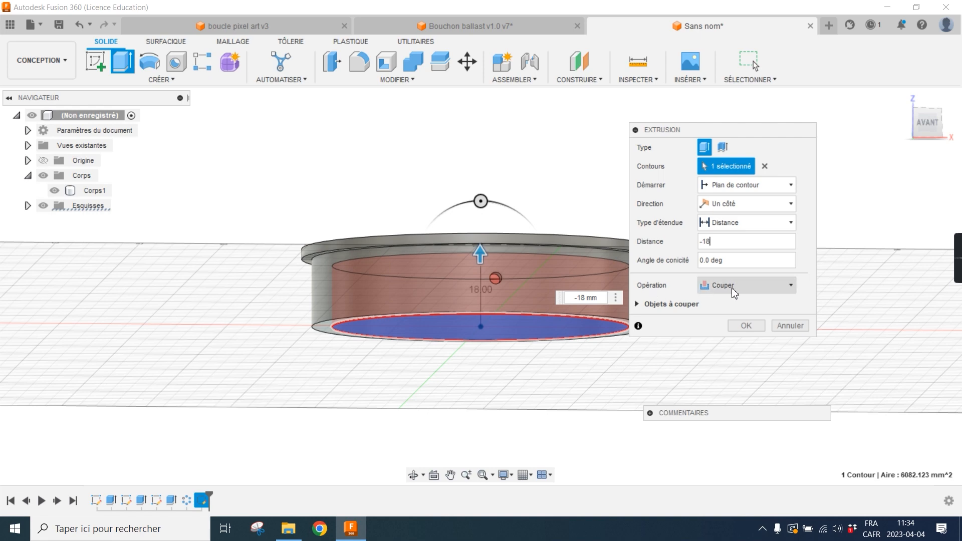
pyautogui.click(756, 326)
pyautogui.keyDown('shift'); pyautogui.moveTo(768, 274); pyautogui.dragTo(755, 303, button='middle'); pyautogui.keyUp('shift')
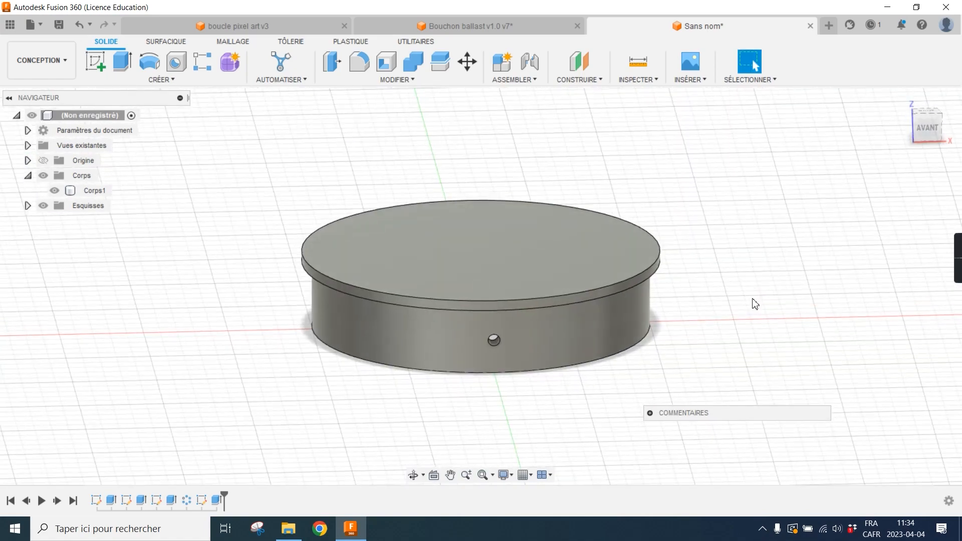